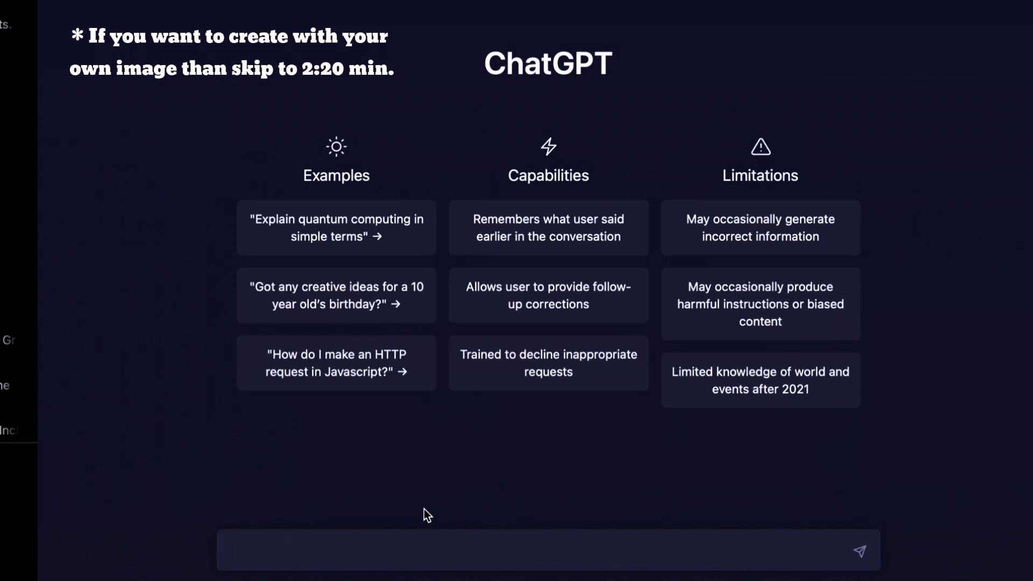
# Step: Send ChatGPT the pasted request for Midjourney prompts of a man standing under a waterfall
pyautogui.write('Give me a few prompt to form image in mid-journey of man standing under a water fall !')
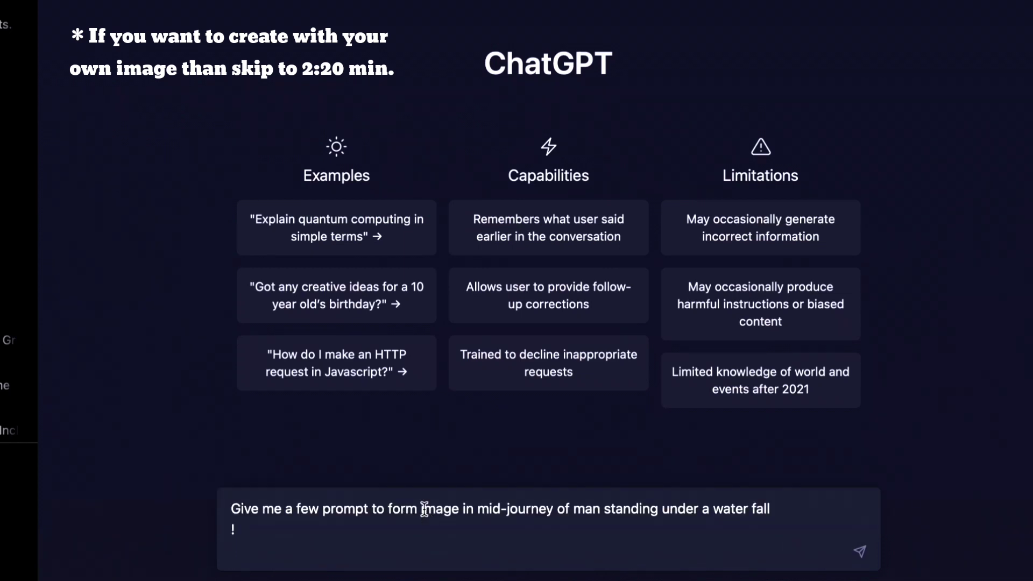
pyautogui.press('BackSpace')
pyautogui.press('BackSpace')
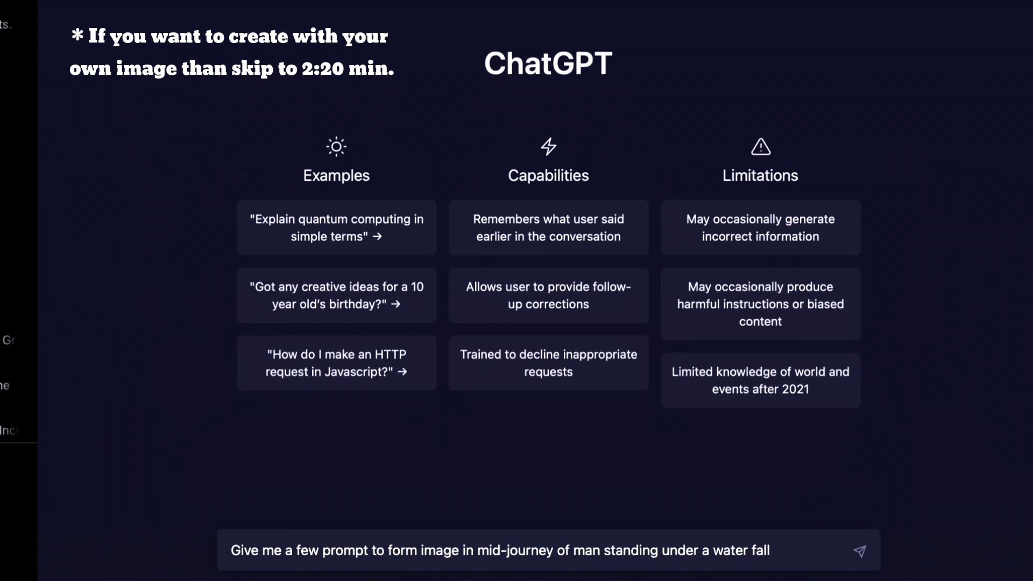
pyautogui.press('Return')
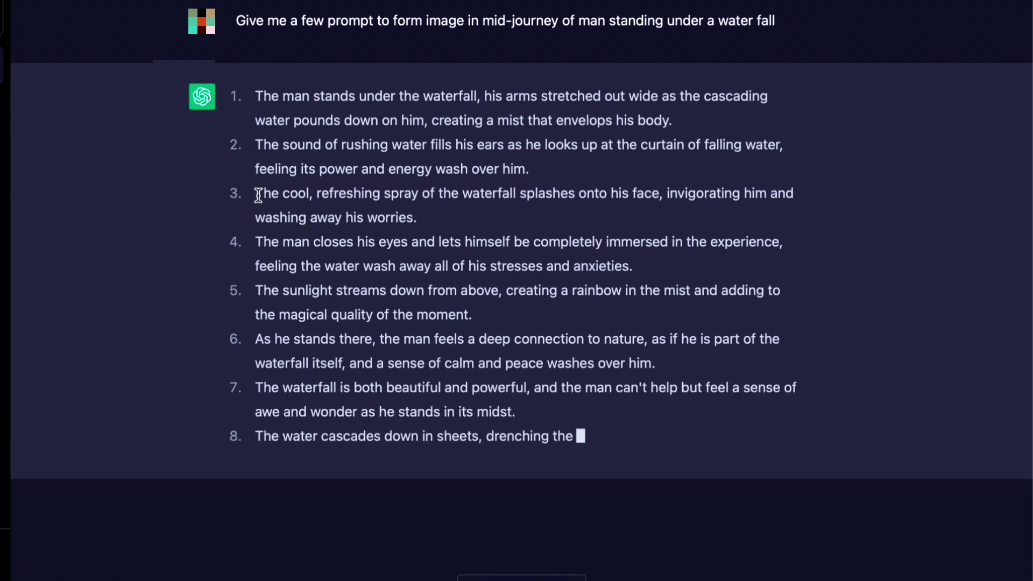
# Step: Select and copy prompt 4, the man closing his eyes under the waterfall
pyautogui.moveTo(256, 243); pyautogui.dragTo(633, 265)
pyautogui.hotkey('ctrl', 'c')
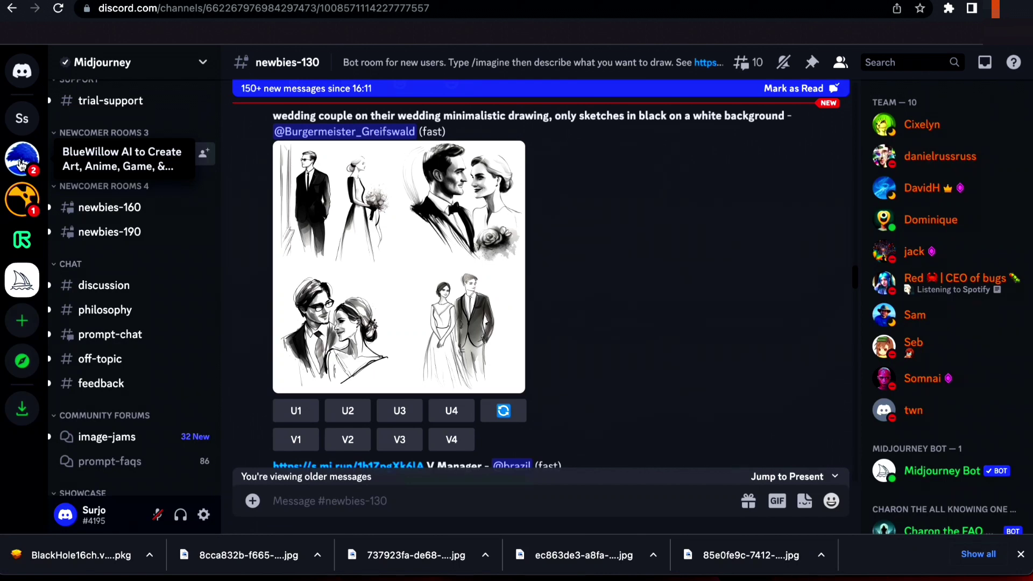
pyautogui.click(19, 281)
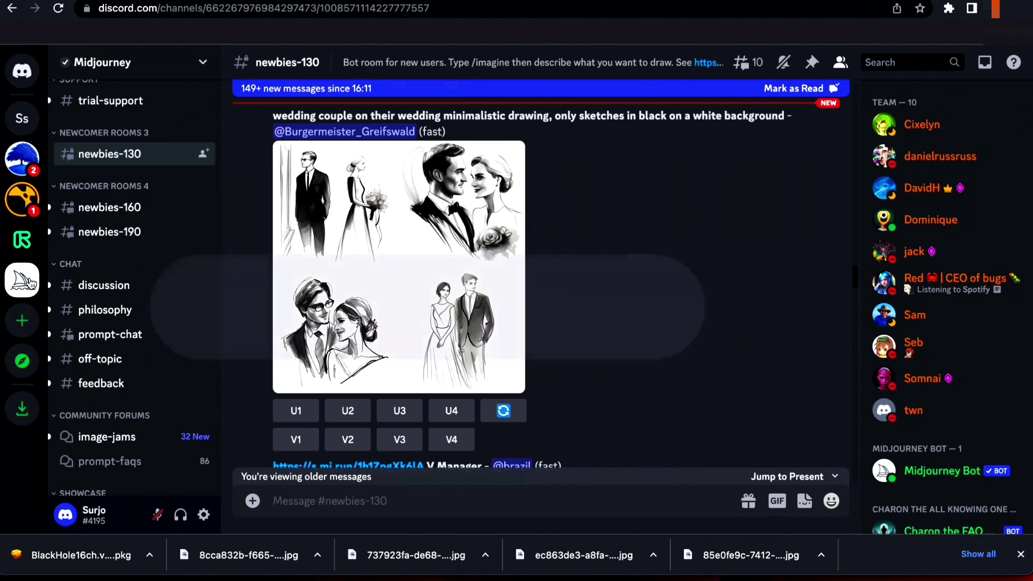
pyautogui.click(15, 166)
pyautogui.write('/')
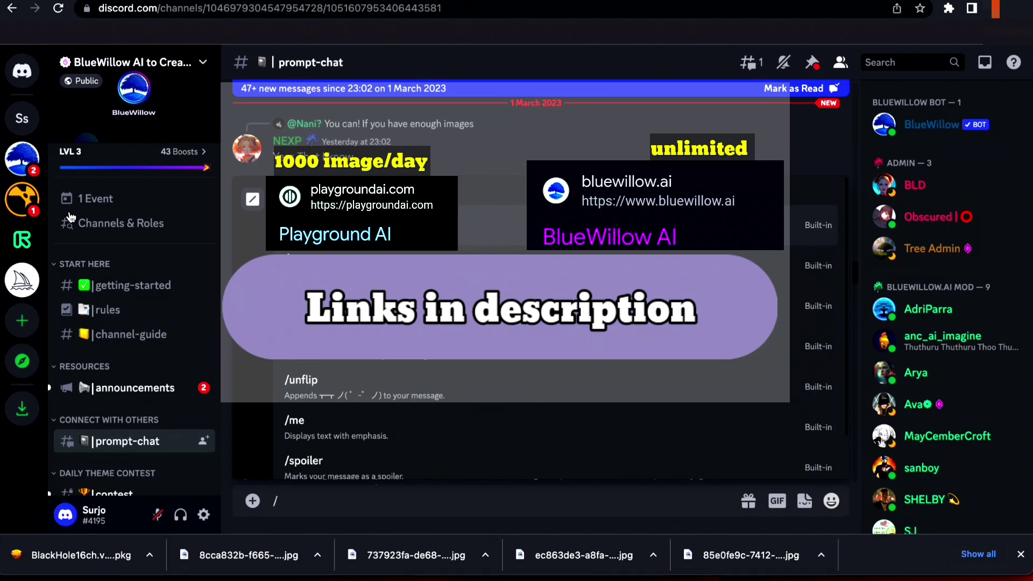
pyautogui.press('BackSpace')
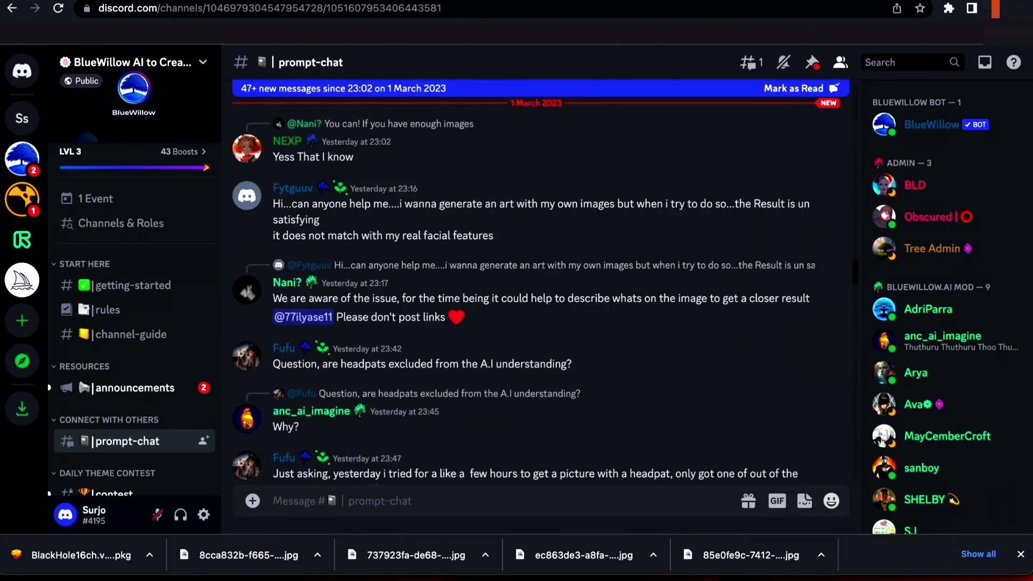
pyautogui.press('super+space')
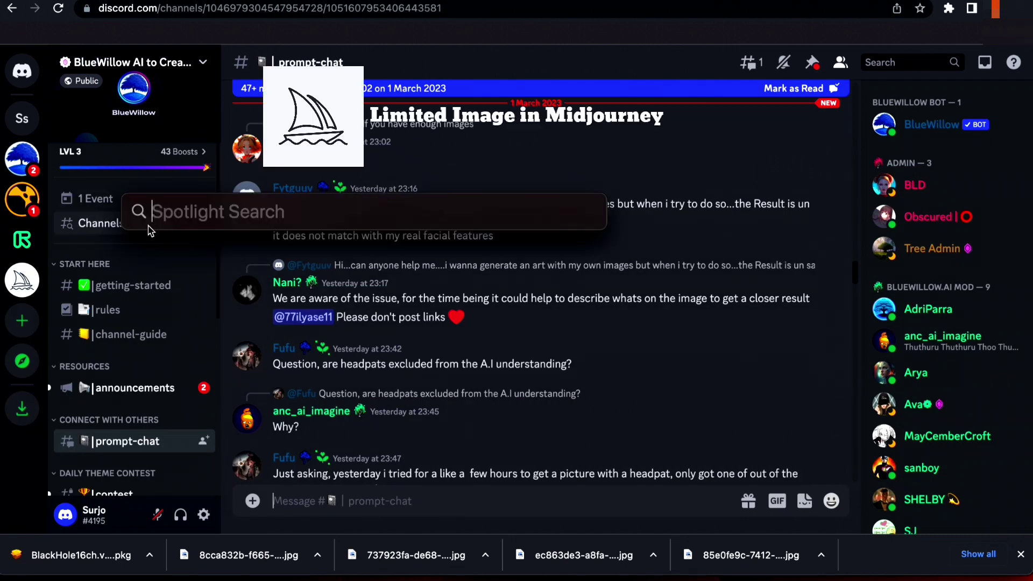
pyautogui.press('Escape')
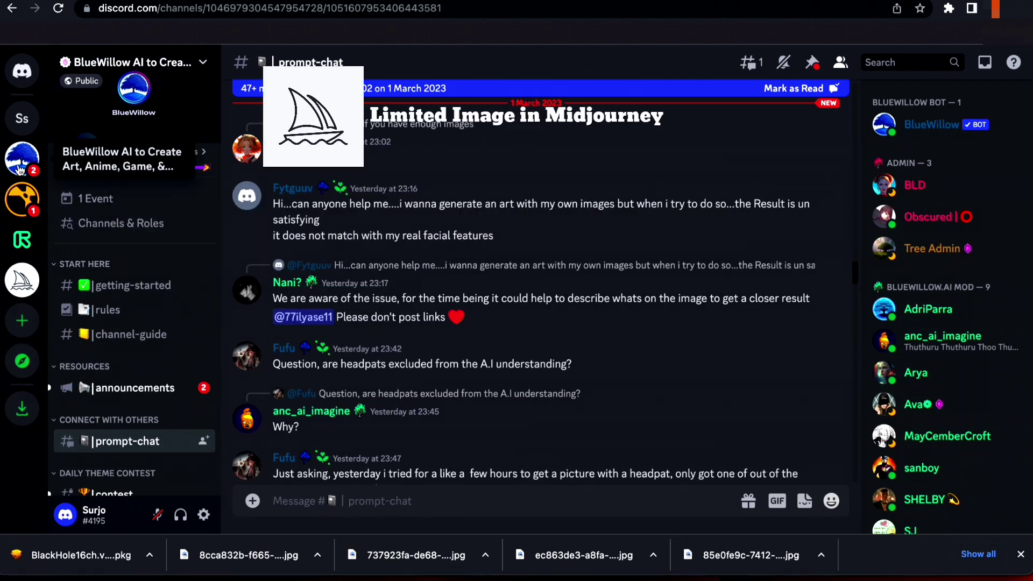
pyautogui.hotkey('ctrl', 'k')
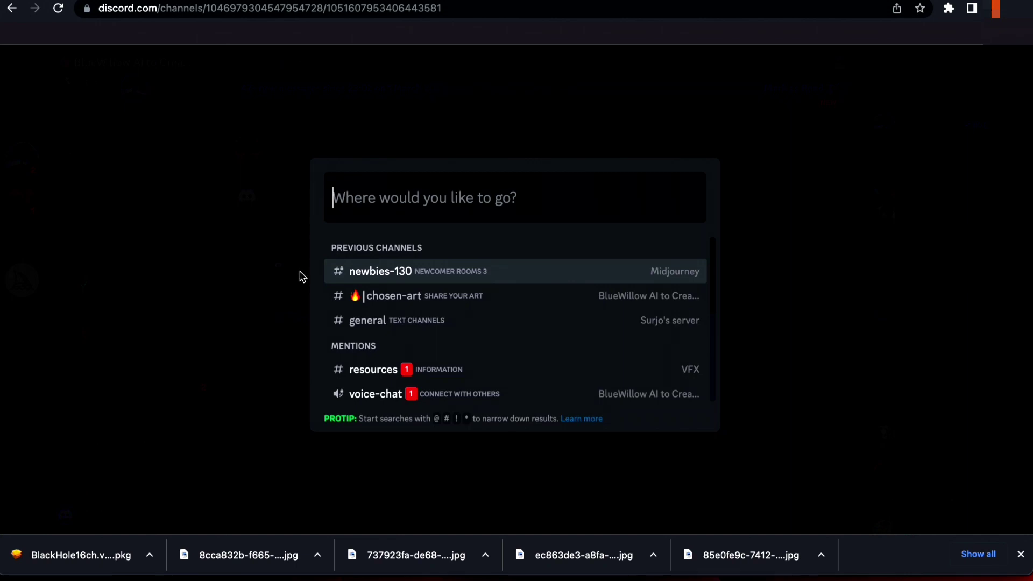
pyautogui.click(376, 272)
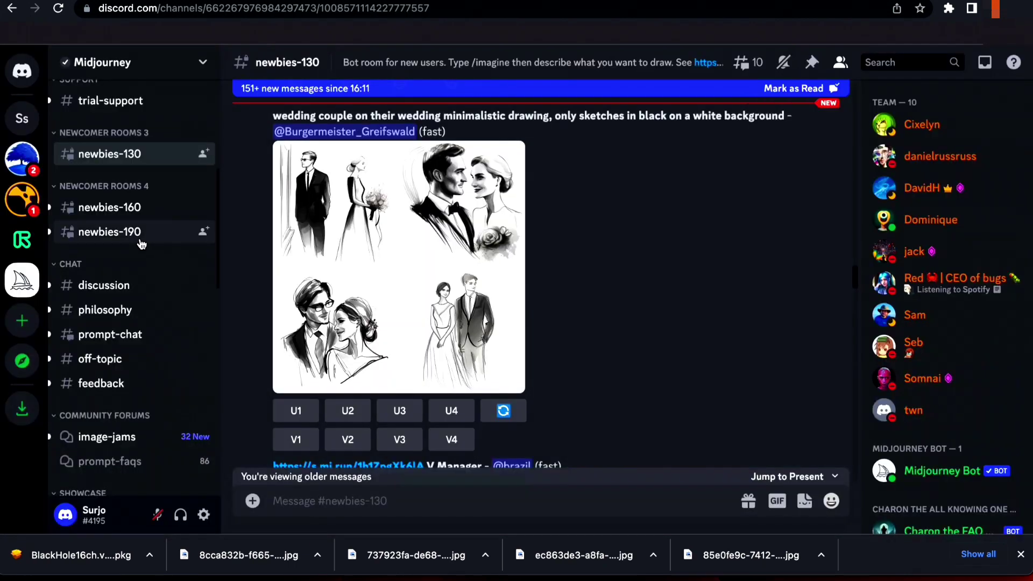
pyautogui.scroll(-2, 141, 244)
pyautogui.scroll(3, 129, 237)
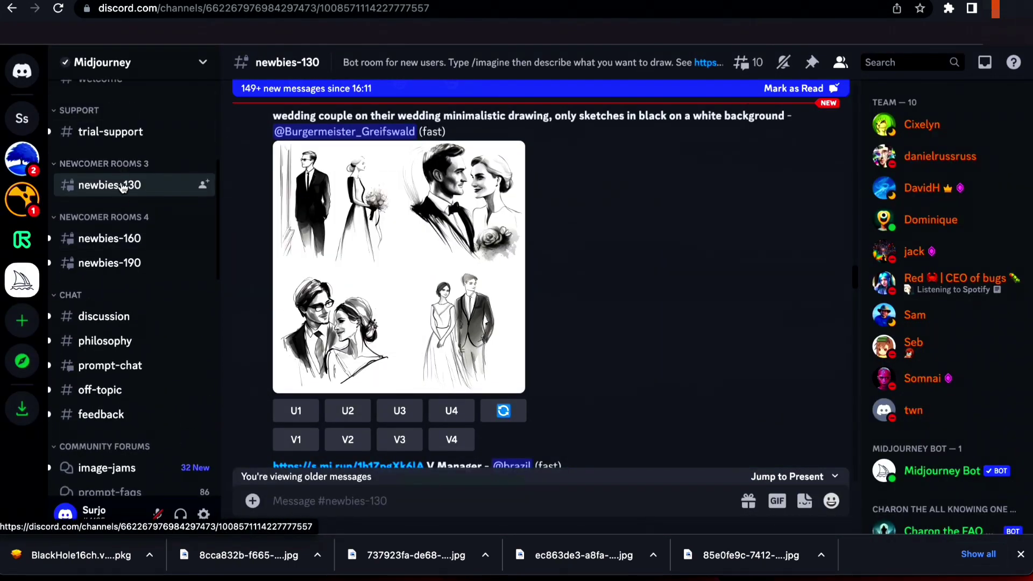
# Step: Submit the eyes-closed waterfall prompt via /imagine in newbies-160, then go to your own server
pyautogui.click(123, 237)
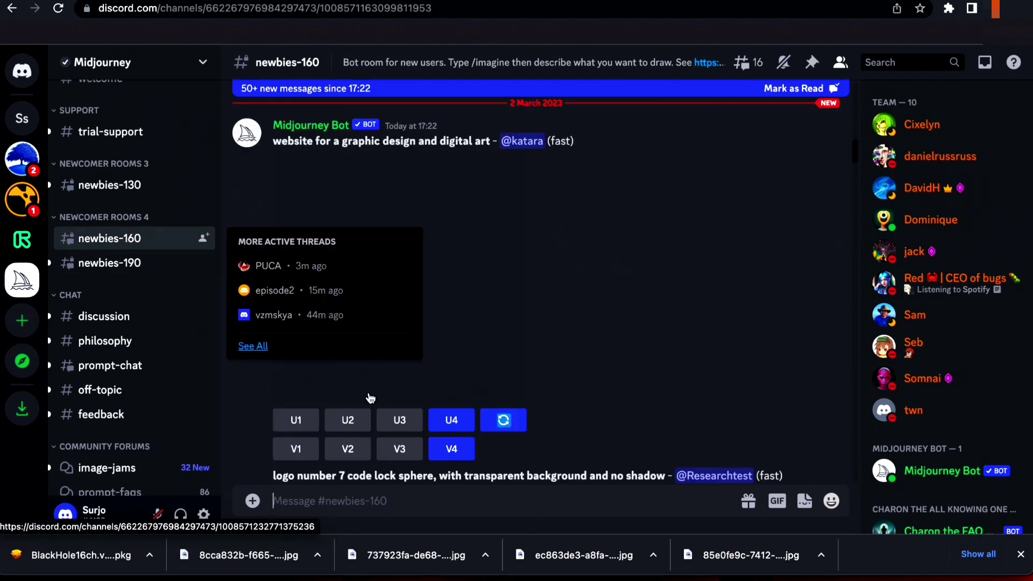
pyautogui.write('/')
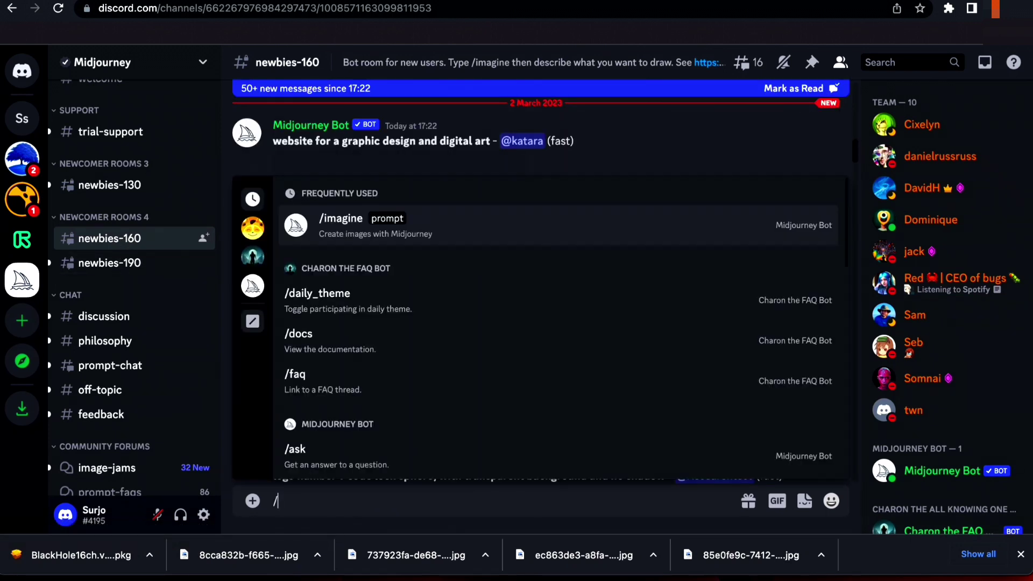
pyautogui.click(410, 222)
pyautogui.hotkey('ctrl', 'v')
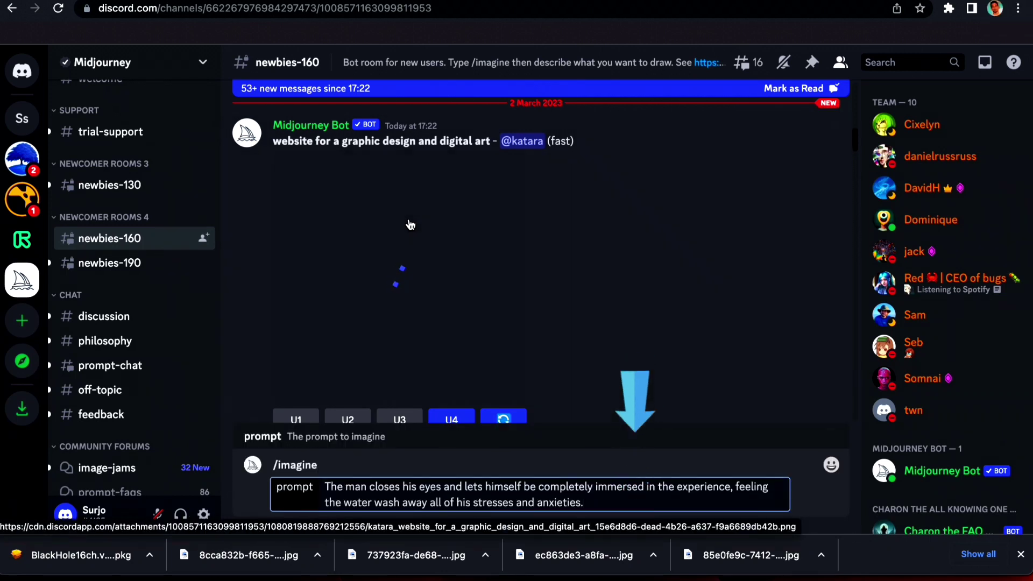
pyautogui.press('Return')
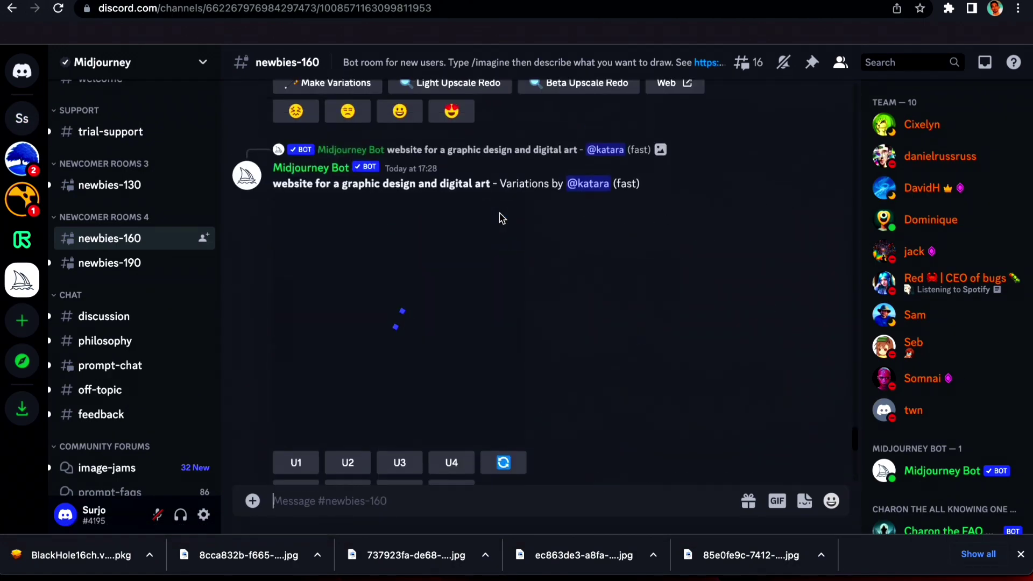
pyautogui.click(22, 119)
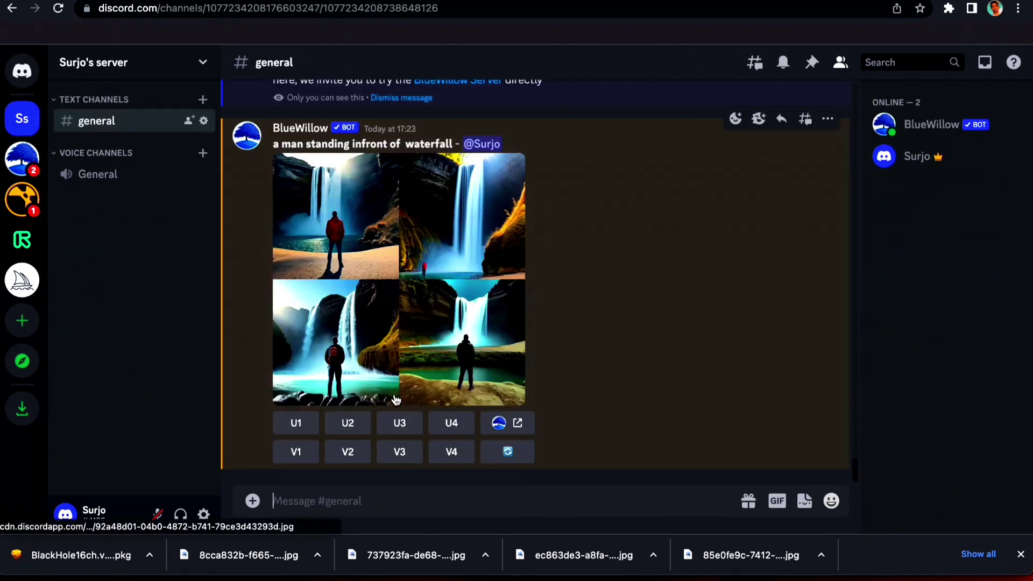
# Step: Run BlueWillow's /imagine in #general with the pasted eyes-closed waterfall prompt
pyautogui.write('/')
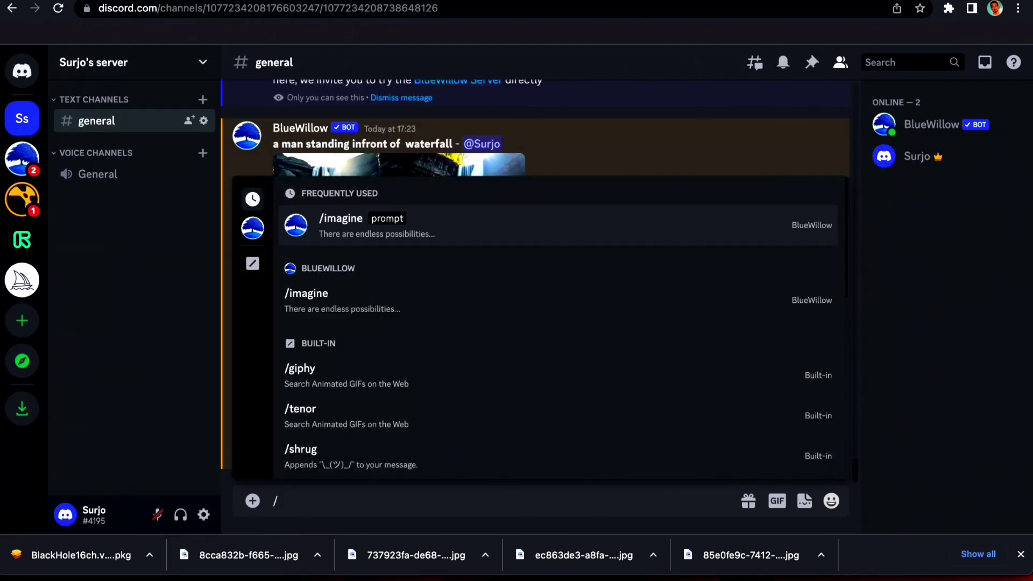
pyautogui.press('Tab')
pyautogui.press('super+v')
pyautogui.press('Return')
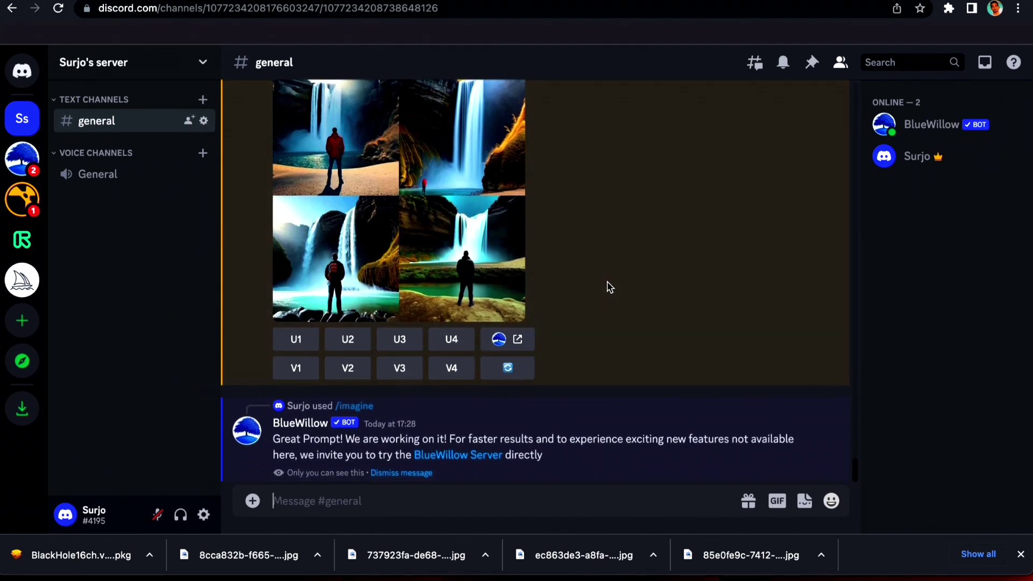
pyautogui.scroll(2, 366, 200)
pyautogui.scroll(-1, 349, 196)
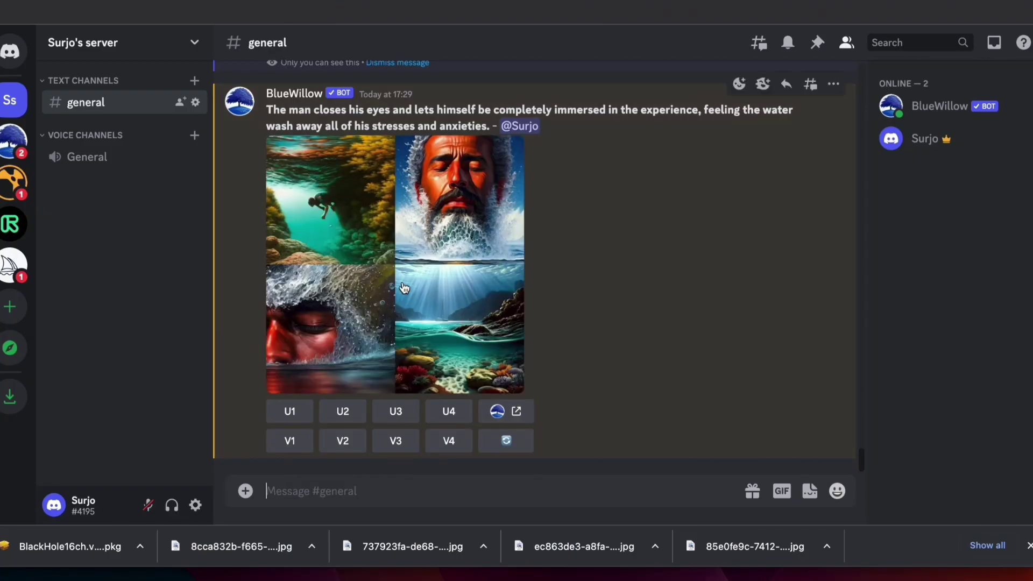
# Step: Preview the BlueWillow four-image grid enlarged, twice
pyautogui.click(404, 288)
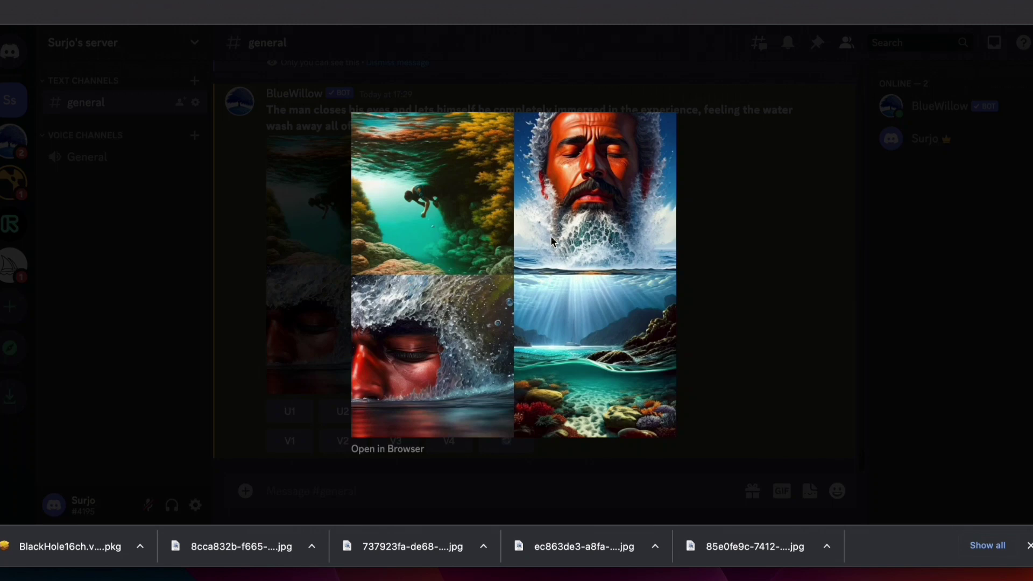
pyautogui.click(707, 242)
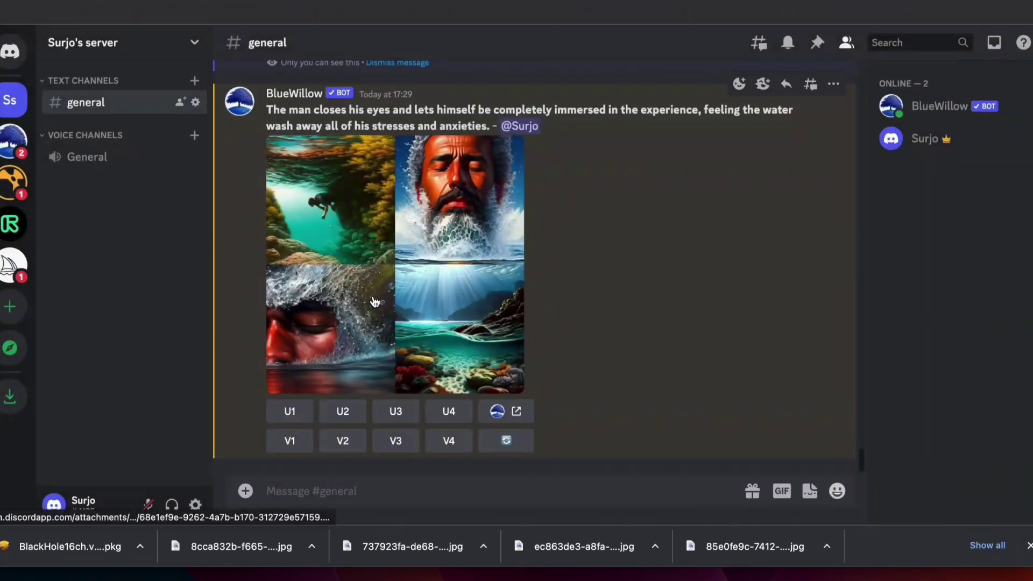
pyautogui.click(466, 172)
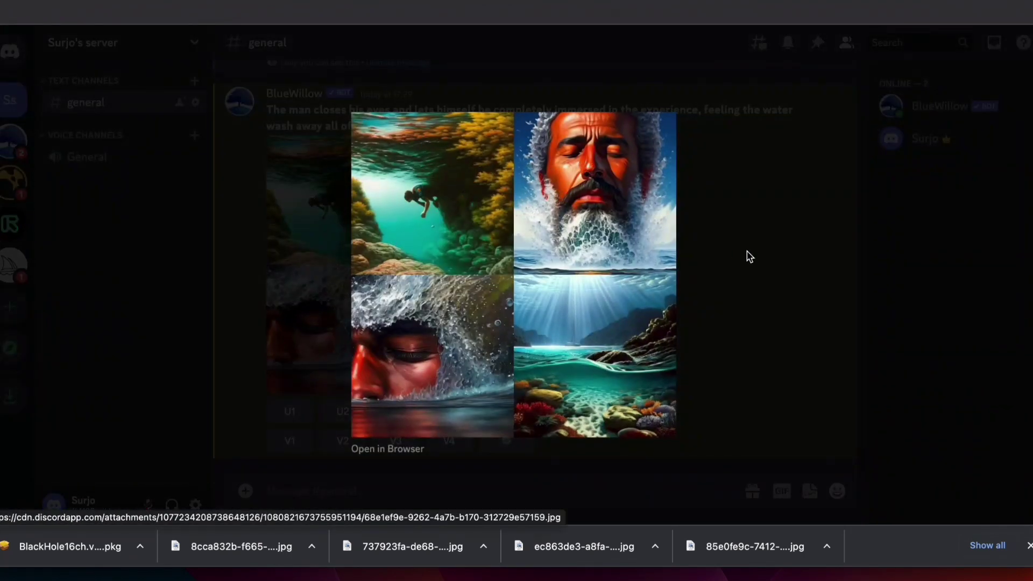
pyautogui.click(734, 257)
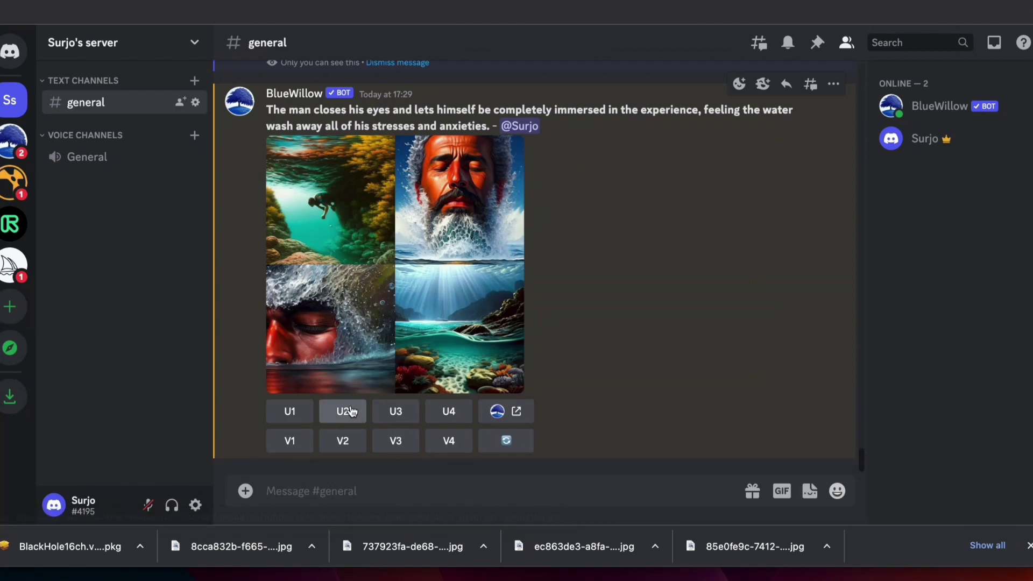
# Step: Upscale image 2 (U2), the bearded man, and save it to the computer
pyautogui.click(350, 412)
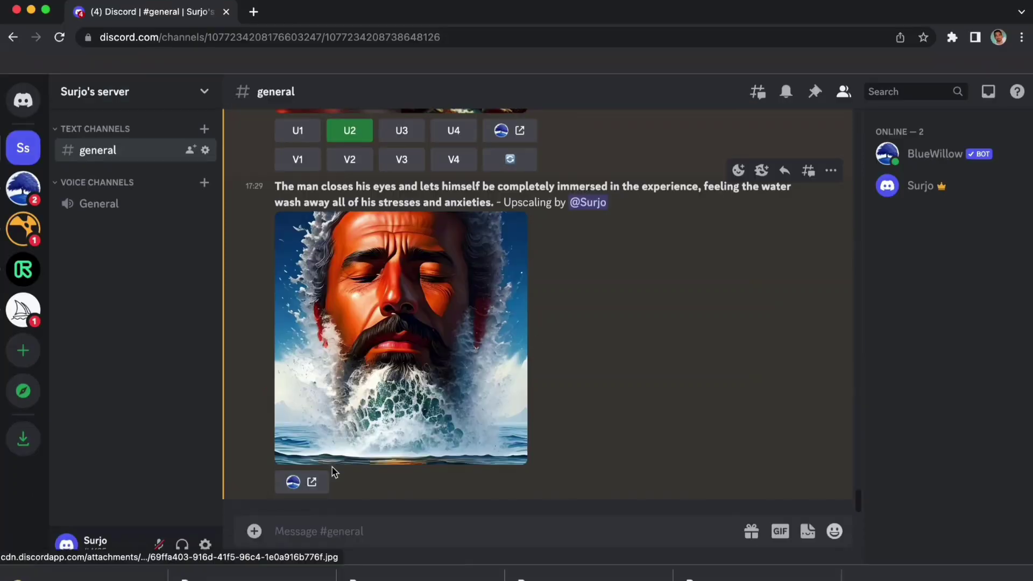
pyautogui.click(379, 395)
pyautogui.rightClick(483, 283)
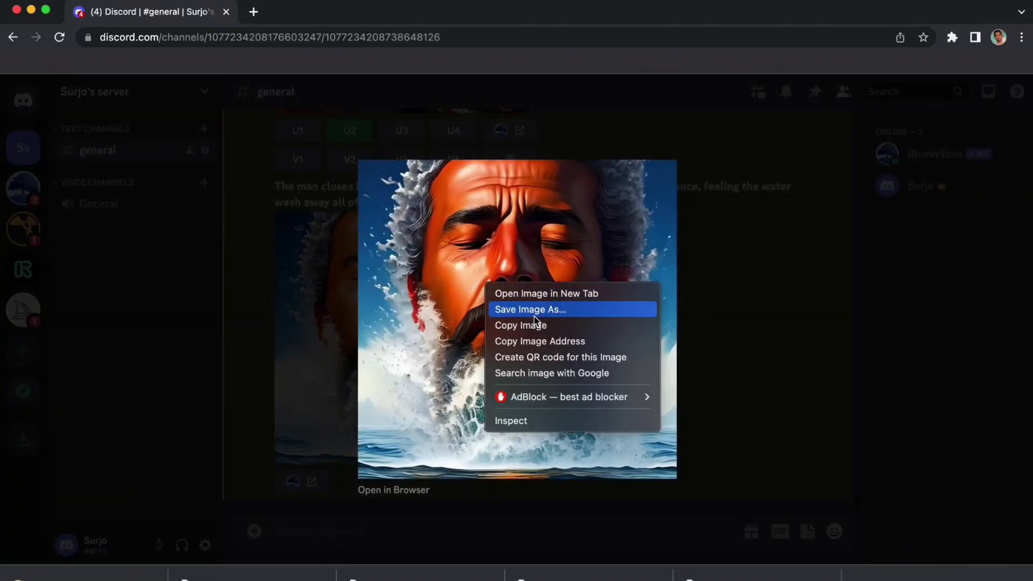
pyautogui.click(491, 309)
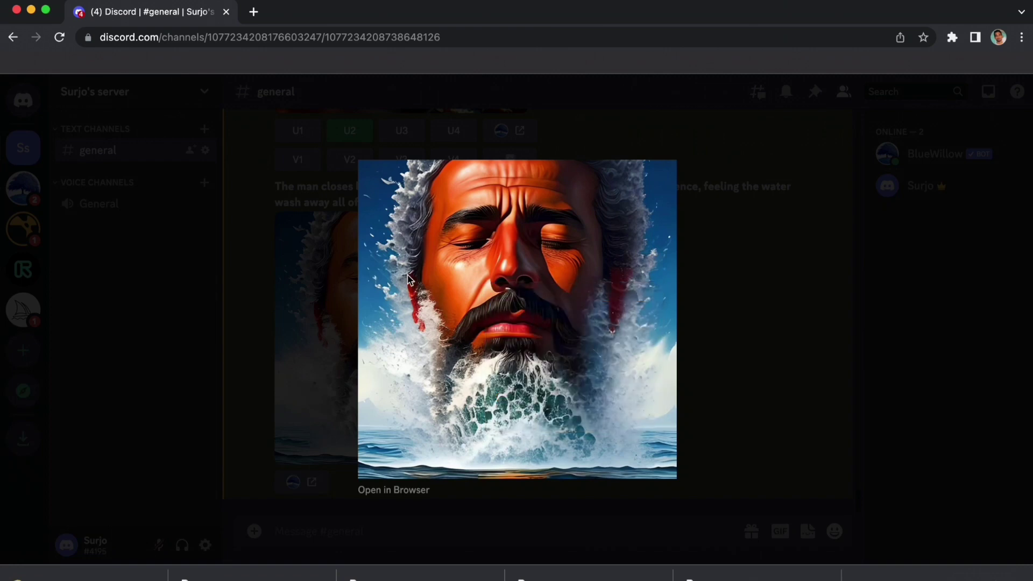
pyautogui.press('Return')
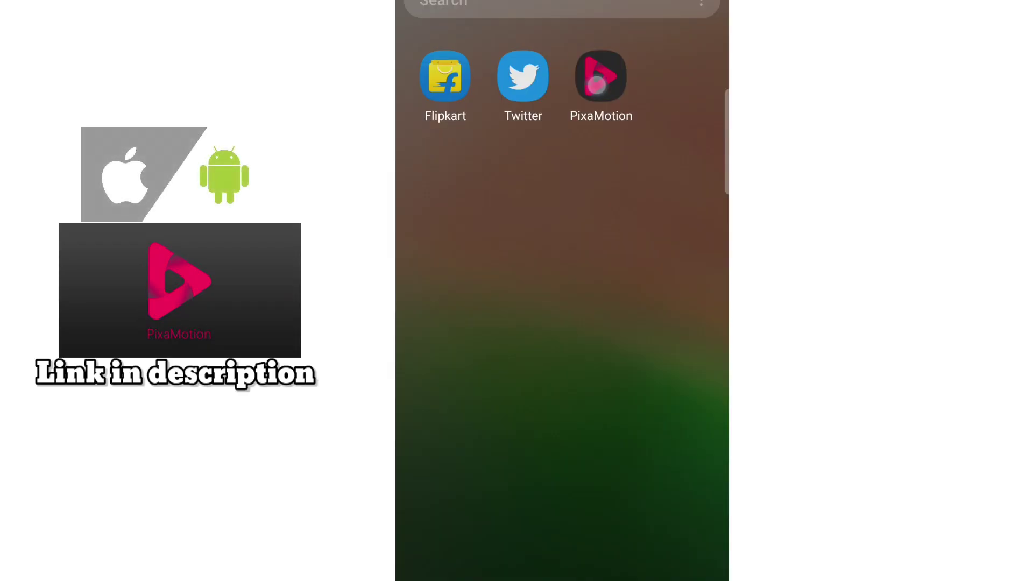
# Step: Launch PixaMotion, accept the square 2880 px crop, and enter the Animate editor
pyautogui.click(596, 85)
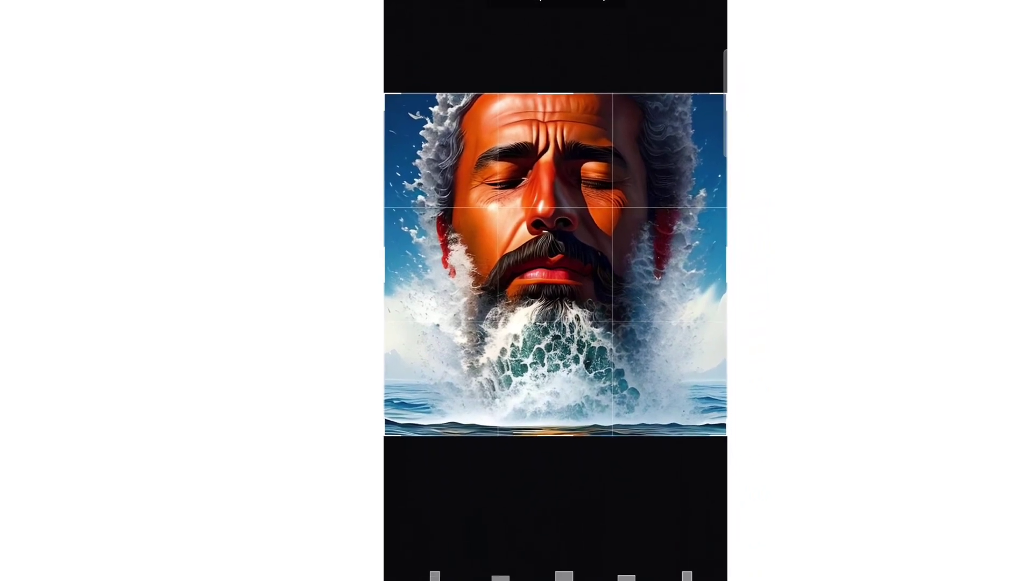
pyautogui.hscroll(-5, 554, 551)
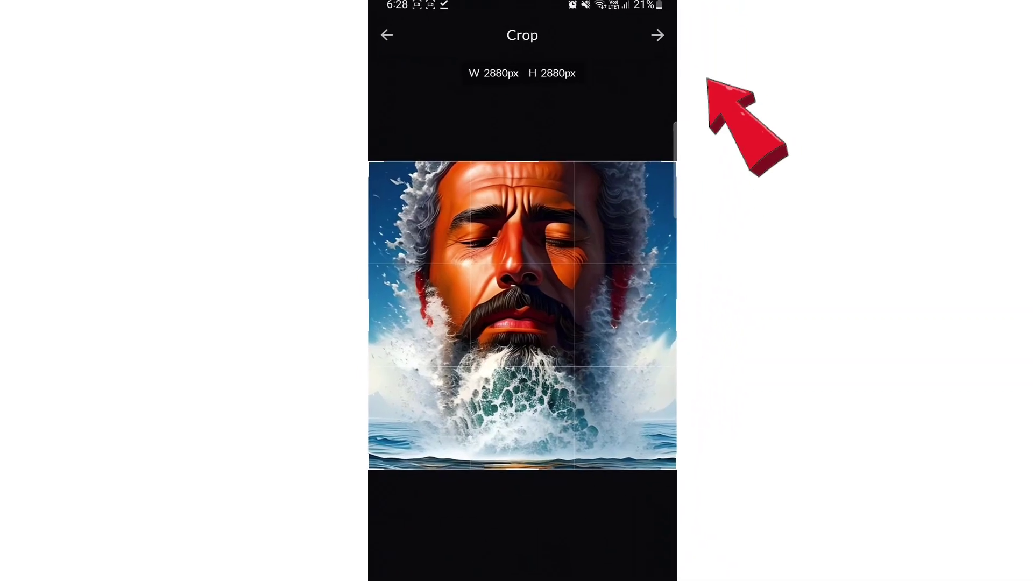
pyautogui.click(645, 30)
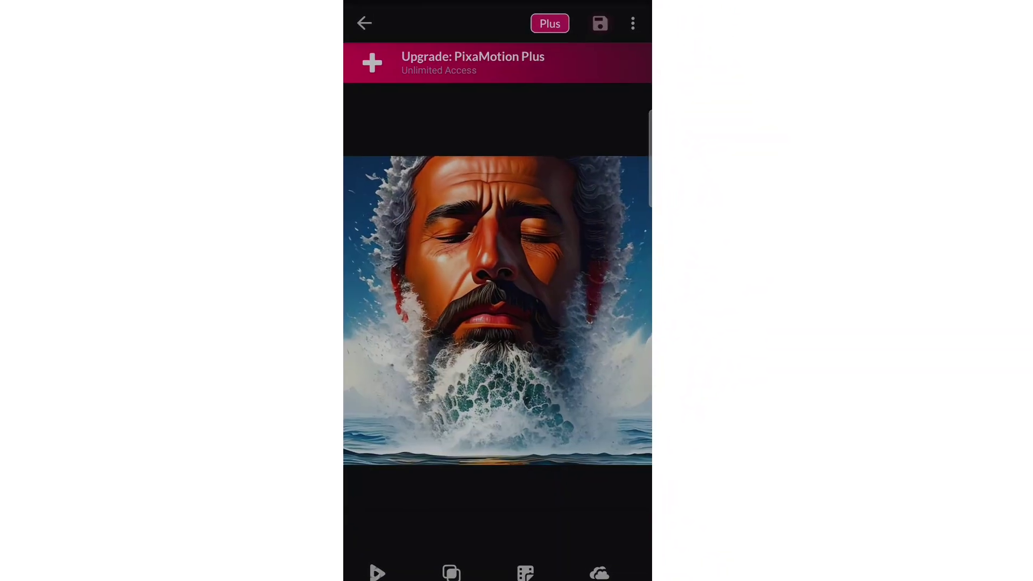
pyautogui.click(365, 195)
pyautogui.click(365, 567)
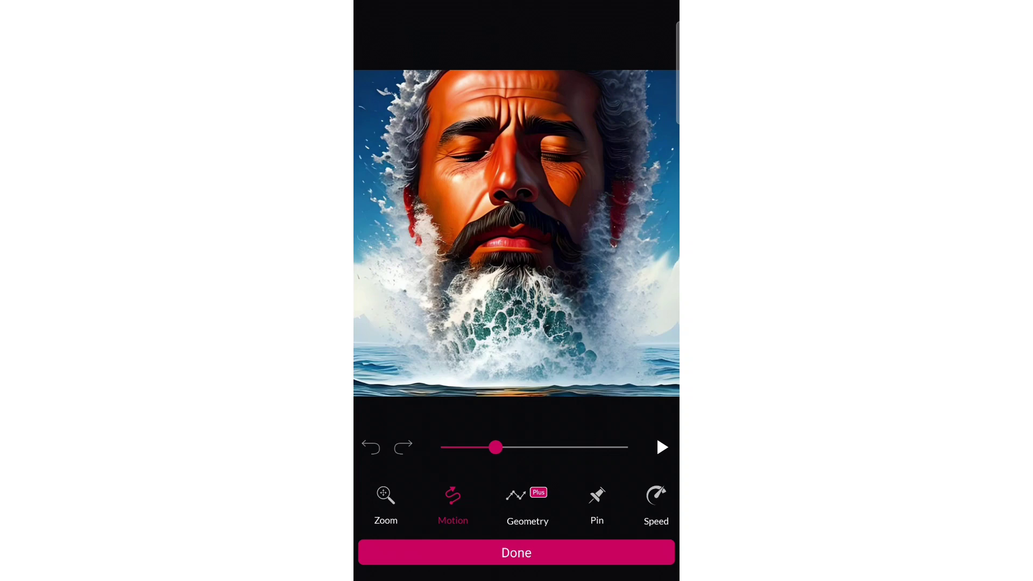
# Step: Draw outward motion arrows left and right along the upper and bottom waterlines
pyautogui.moveTo(422, 361); pyautogui.dragTo(372, 362)
pyautogui.moveTo(598, 362); pyautogui.dragTo(663, 356)
pyautogui.moveTo(476, 386); pyautogui.dragTo(383, 391)
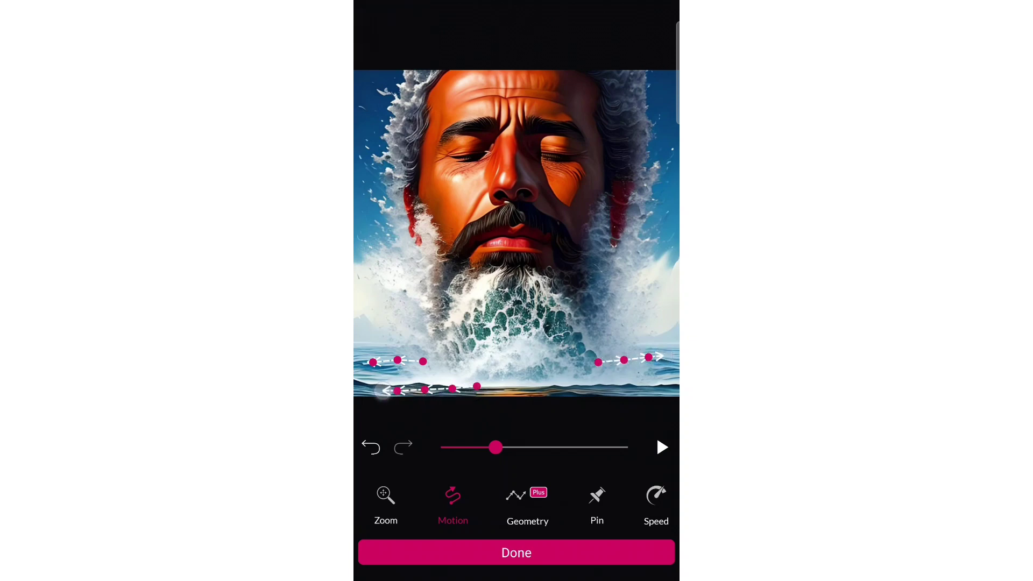
pyautogui.moveTo(564, 387); pyautogui.dragTo(659, 385)
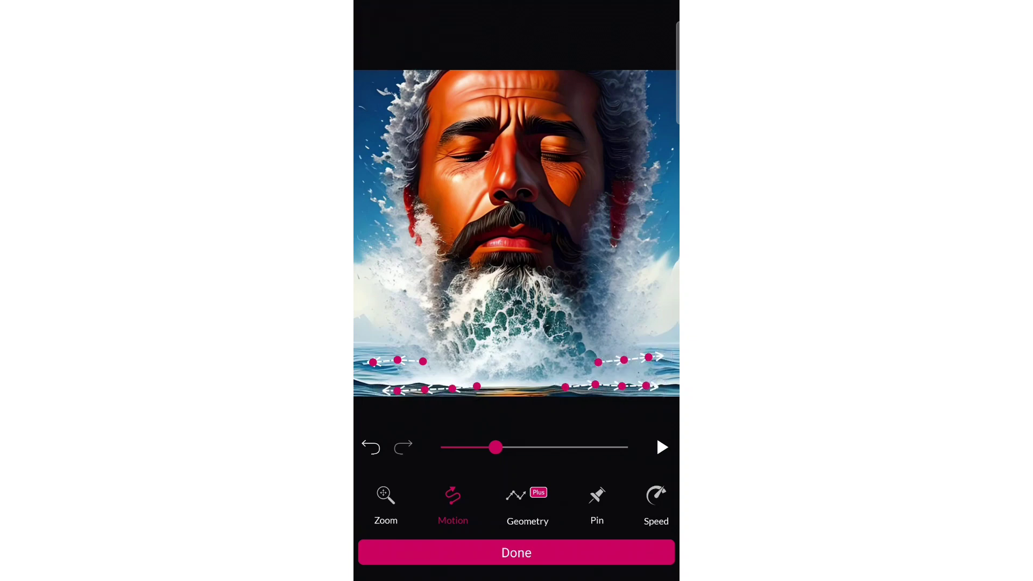
# Step: Draw motion arrows through the beard splash and up-left through the hair splash, then preview
pyautogui.moveTo(545, 296)
pyautogui.mouseDown()
pyautogui.moveTo(565, 322)
pyautogui.moveTo(568, 360)
pyautogui.mouseUp()
pyautogui.moveTo(381, 134); pyautogui.dragTo(384, 136)
pyautogui.moveTo(403, 201); pyautogui.dragTo(390, 189)
pyautogui.moveTo(416, 245); pyautogui.dragTo(399, 245)
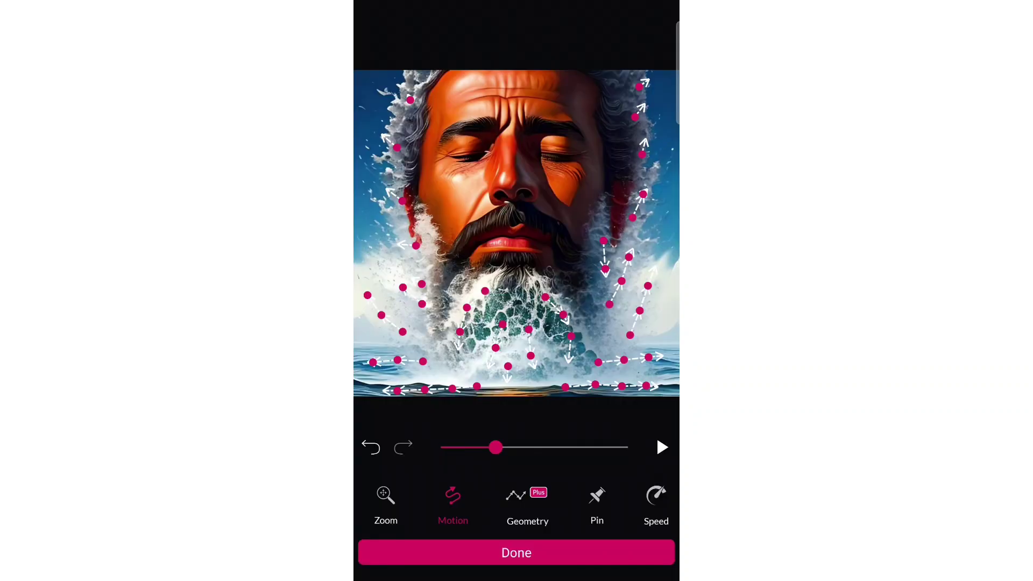
pyautogui.click(662, 446)
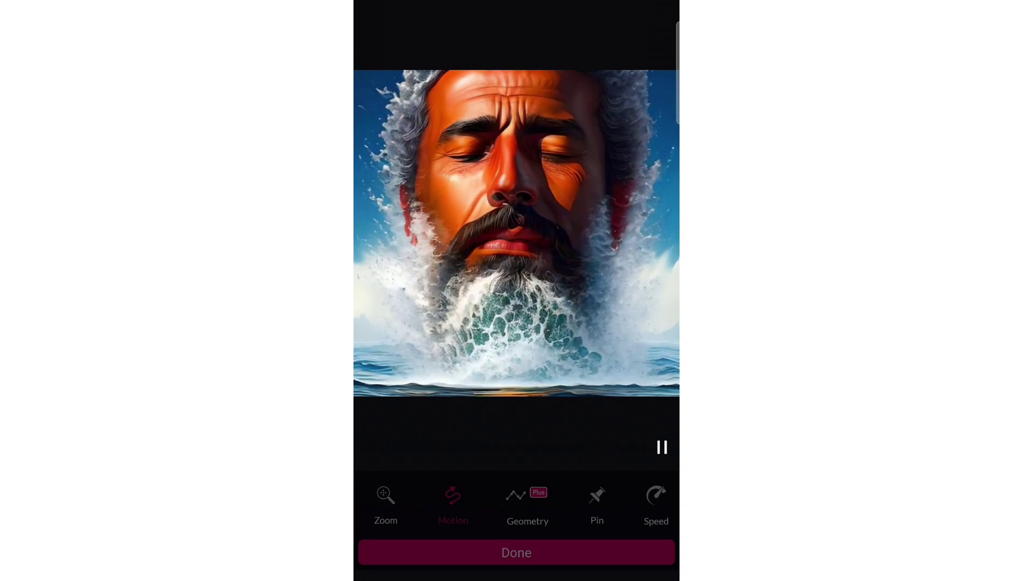
pyautogui.click(662, 447)
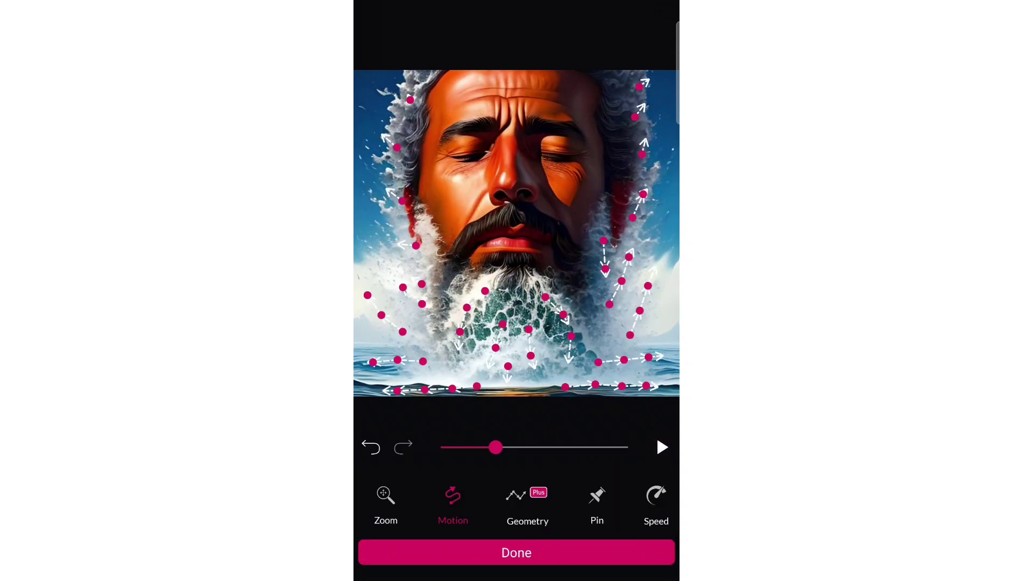
pyautogui.click(600, 505)
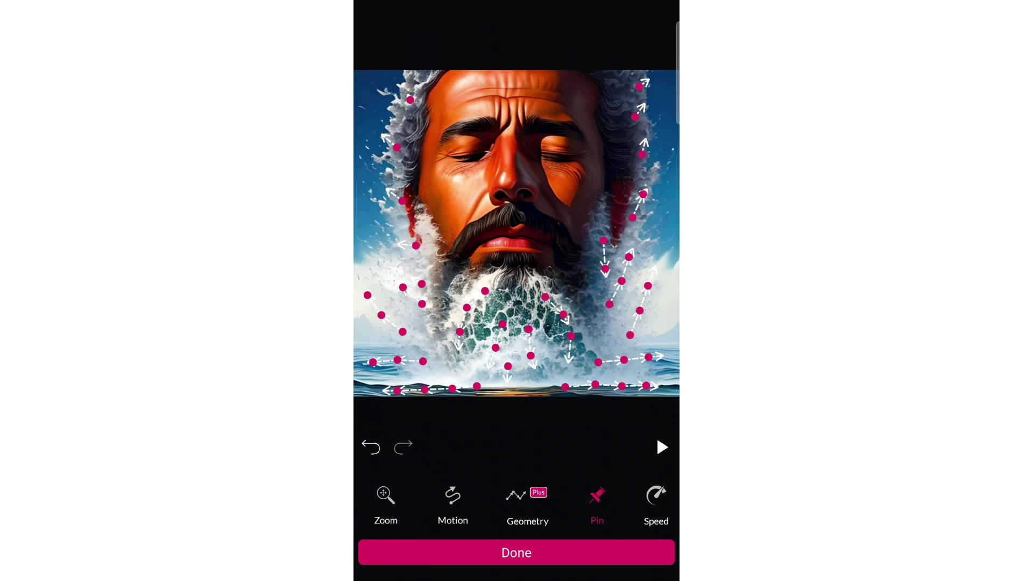
# Step: Pin the upper-left hairline, left cheek and lower-left beard edge
pyautogui.click(437, 86)
pyautogui.click(426, 109)
pyautogui.click(420, 137)
pyautogui.click(413, 155)
pyautogui.click(419, 178)
pyautogui.click(419, 197)
pyautogui.click(430, 227)
pyautogui.click(449, 259)
pyautogui.click(454, 279)
pyautogui.click(466, 269)
pyautogui.click(491, 267)
# Step: Pin the lower-right beard, right cheek and right hair edges
pyautogui.click(515, 262)
pyautogui.click(534, 264)
pyautogui.click(553, 272)
pyautogui.click(576, 277)
pyautogui.click(575, 288)
pyautogui.click(577, 251)
pyautogui.click(584, 232)
pyautogui.click(593, 205)
pyautogui.click(602, 195)
pyautogui.click(613, 218)
pyautogui.click(624, 202)
pyautogui.click(624, 171)
pyautogui.click(625, 144)
pyautogui.click(621, 113)
pyautogui.click(609, 84)
pyautogui.click(589, 76)
# Step: Pin the top of the forehead and the left hair edge, then preview the animation
pyautogui.click(548, 70)
pyautogui.click(511, 71)
pyautogui.click(485, 70)
pyautogui.click(457, 69)
pyautogui.click(414, 126)
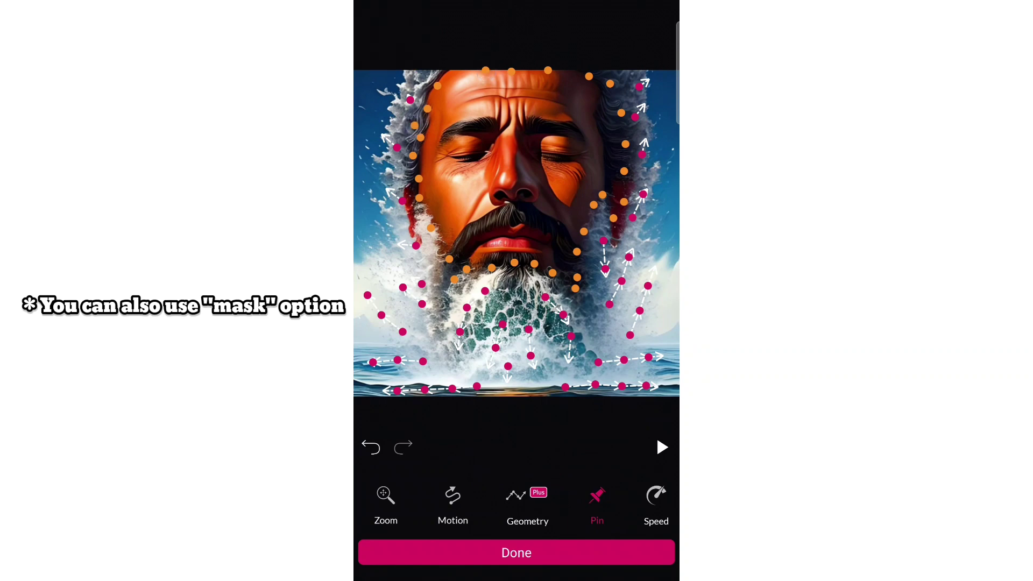
pyautogui.click(413, 173)
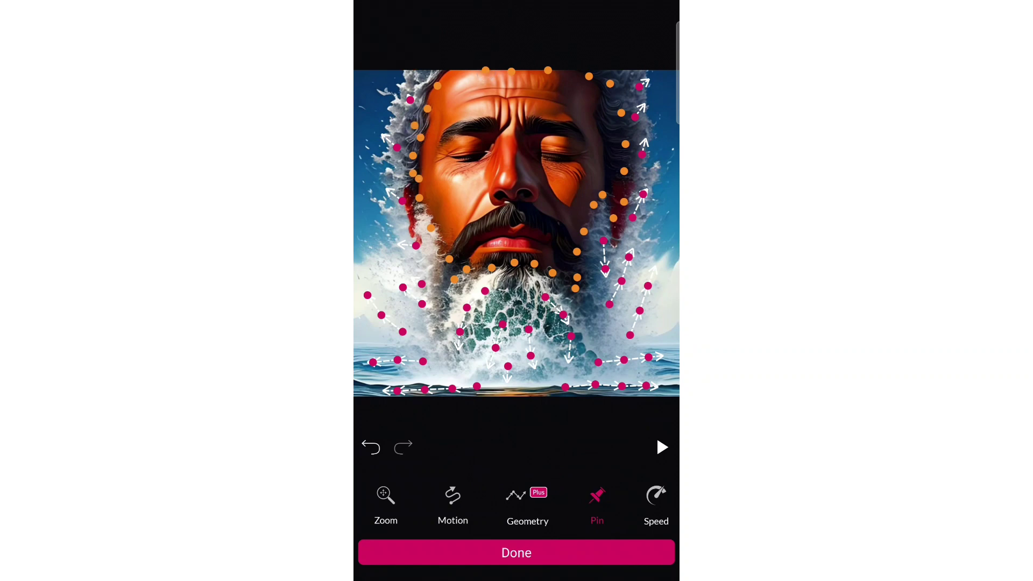
pyautogui.click(661, 447)
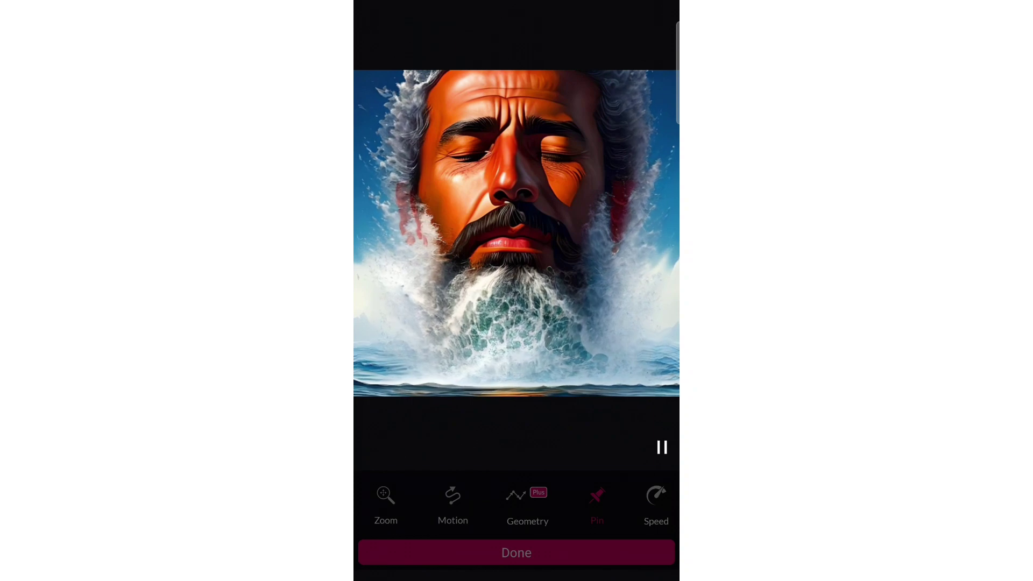
pyautogui.click(661, 447)
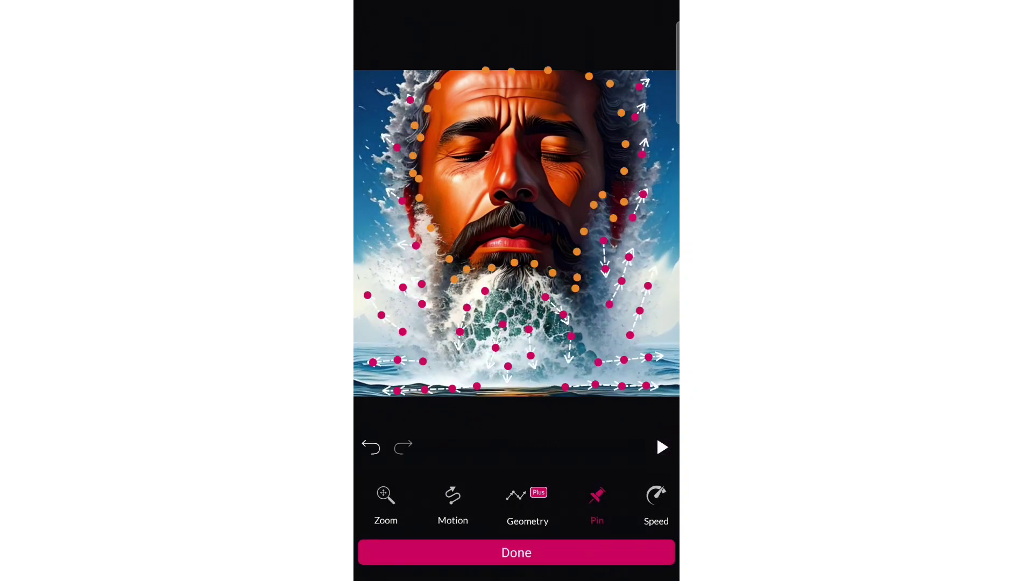
# Step: Add more pins along the left hair edge up to the top of the head
pyautogui.click(413, 216)
pyautogui.click(407, 184)
pyautogui.click(409, 163)
pyautogui.click(407, 141)
pyautogui.click(408, 125)
pyautogui.click(416, 111)
pyautogui.click(423, 91)
pyautogui.click(435, 82)
pyautogui.click(439, 70)
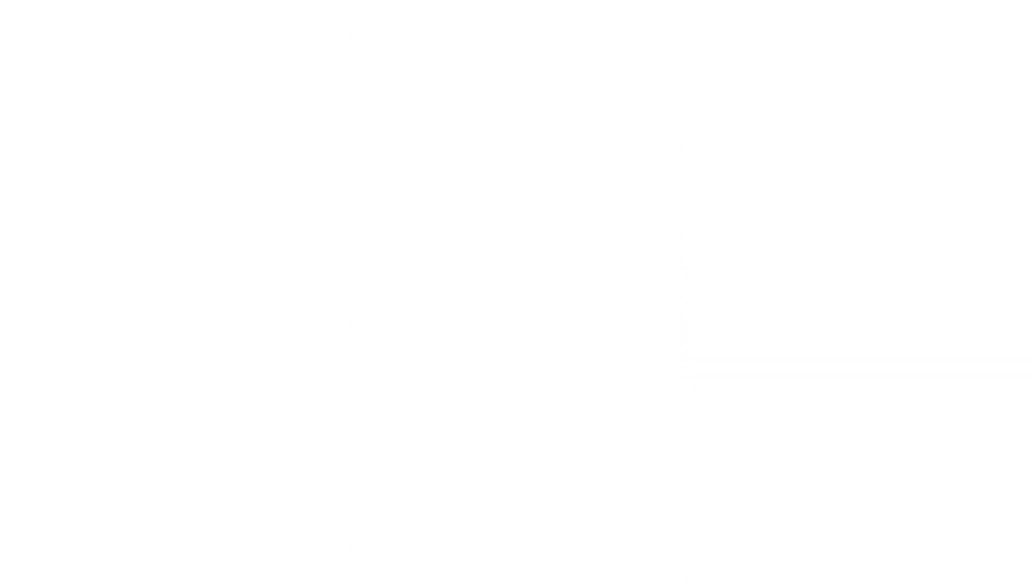
# Step: Add pins along both beard edges and up the right hair edge
pyautogui.click(441, 279)
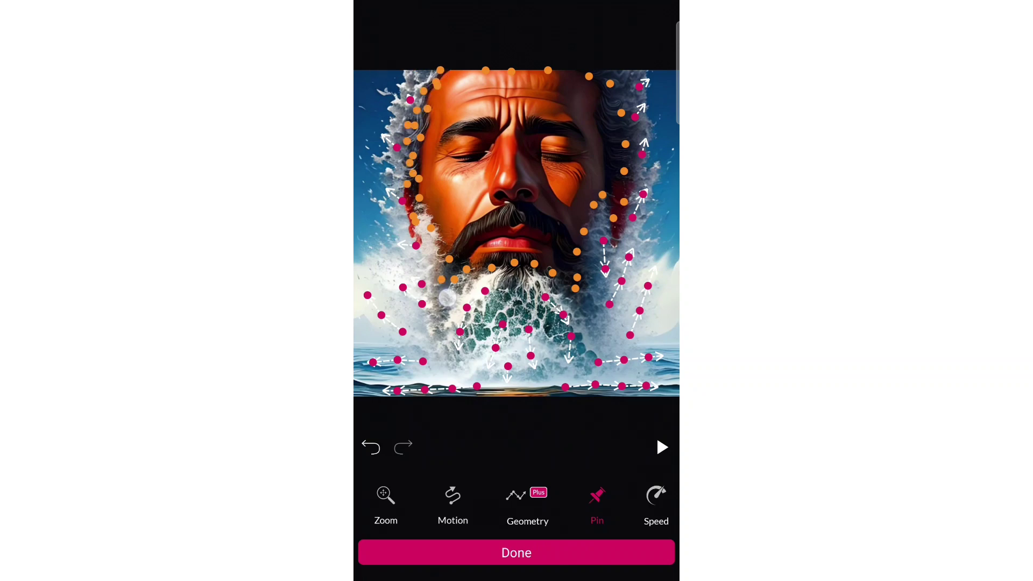
pyautogui.click(583, 306)
pyautogui.click(559, 286)
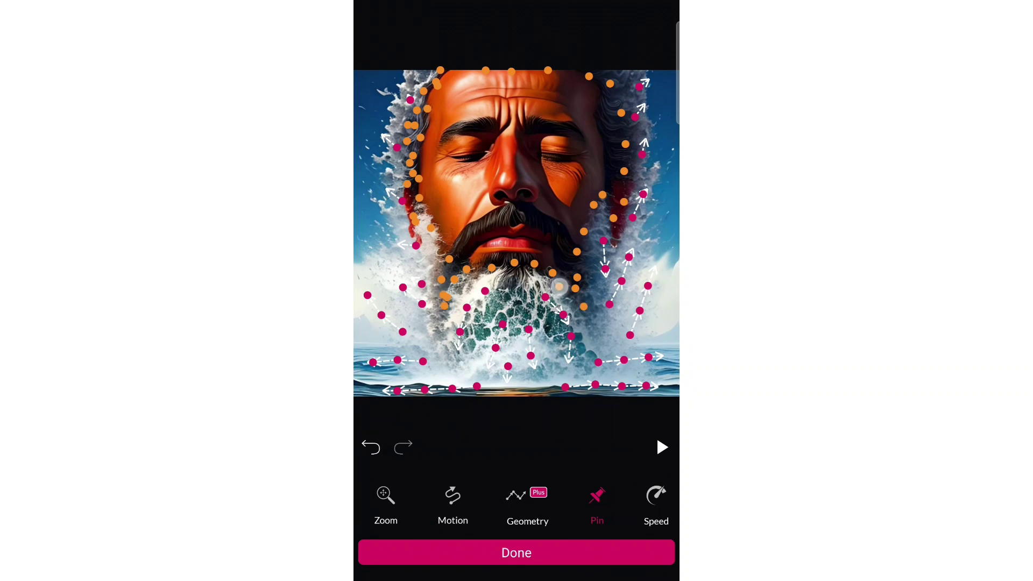
pyautogui.click(606, 208)
pyautogui.click(612, 238)
pyautogui.click(616, 235)
pyautogui.click(628, 194)
pyautogui.click(630, 160)
pyautogui.click(621, 140)
pyautogui.click(616, 113)
pyautogui.click(620, 86)
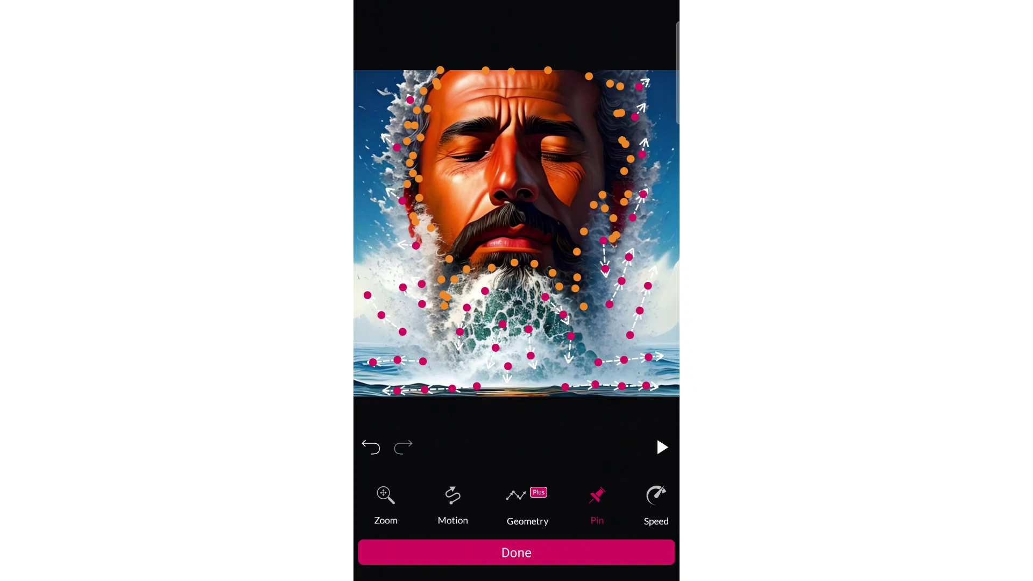
pyautogui.click(581, 262)
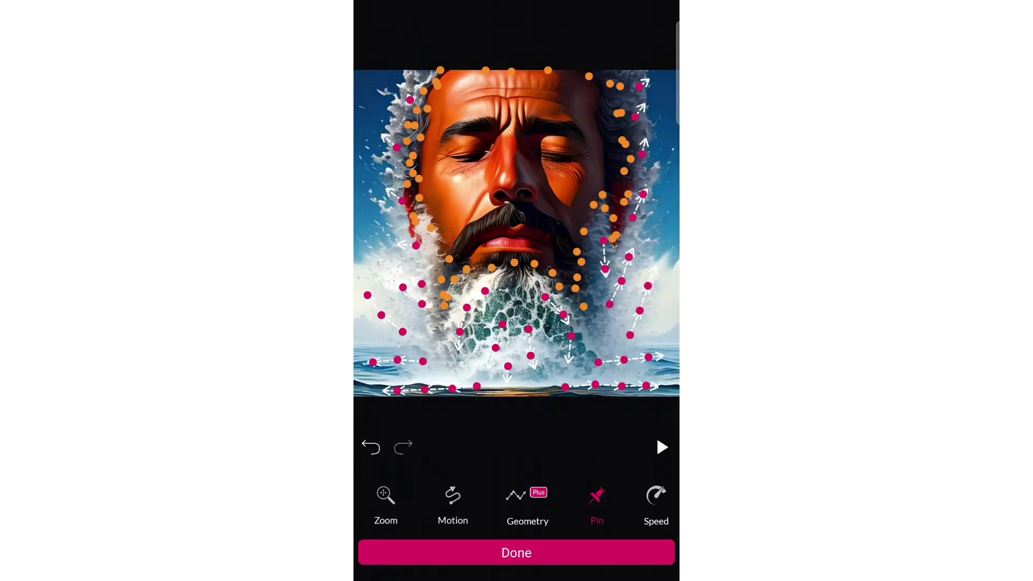
# Step: Preview the pinned animation and lower the Speed slider slightly
pyautogui.click(661, 447)
pyautogui.click(662, 447)
pyautogui.moveTo(631, 510); pyautogui.dragTo(473, 527)
pyautogui.click(529, 497)
pyautogui.moveTo(522, 447); pyautogui.dragTo(493, 458)
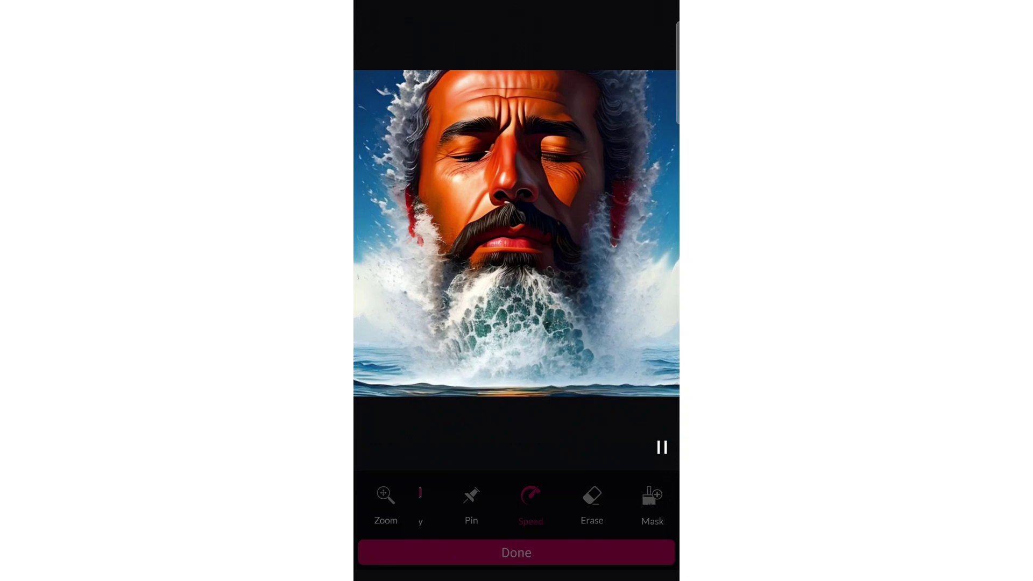
pyautogui.click(662, 447)
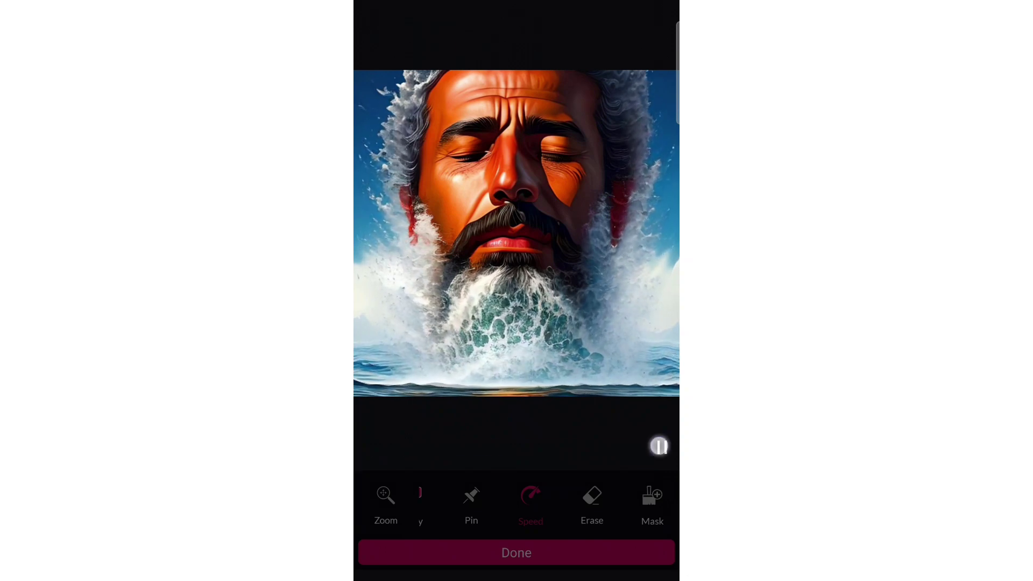
# Step: Finish the animation and return to PixaMotion's main editing tools
pyautogui.moveTo(600, 524); pyautogui.dragTo(538, 528)
pyautogui.moveTo(641, 516); pyautogui.dragTo(629, 518)
pyautogui.moveTo(538, 505); pyautogui.dragTo(437, 519)
pyautogui.click(469, 559)
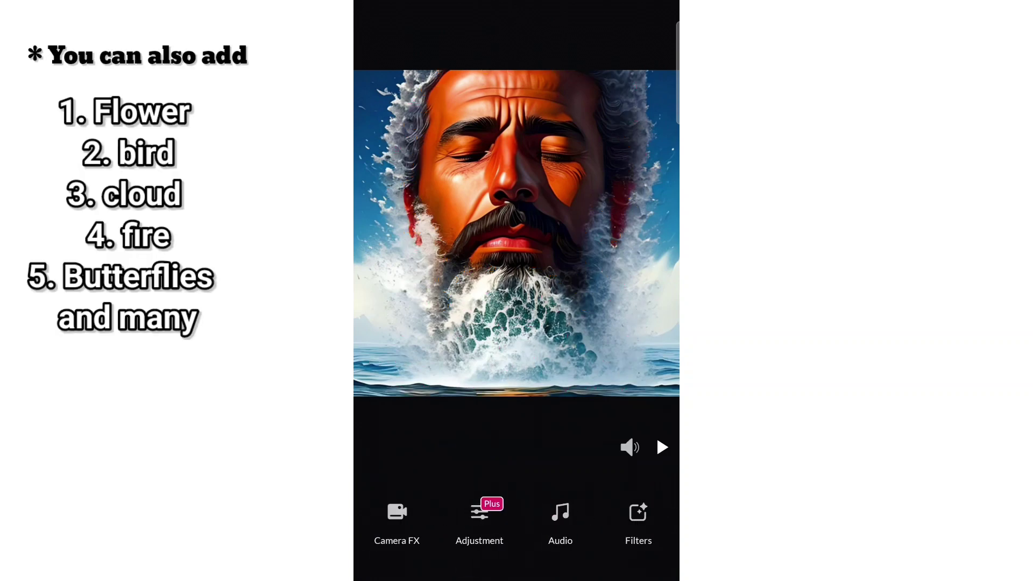
# Step: Add the pink-umbrella background sound and a drifting Smoke overlay element
pyautogui.click(560, 521)
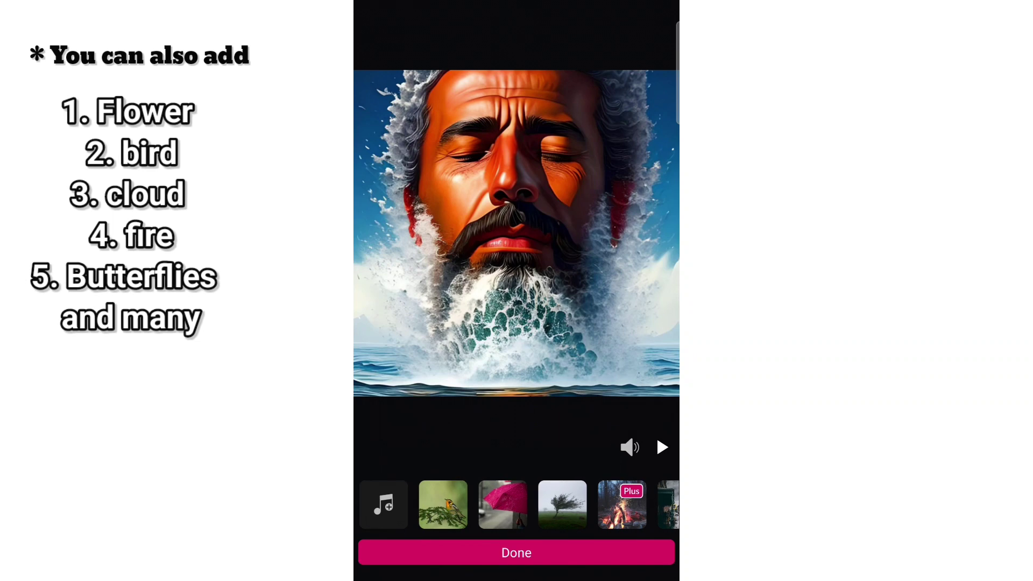
pyautogui.click(502, 504)
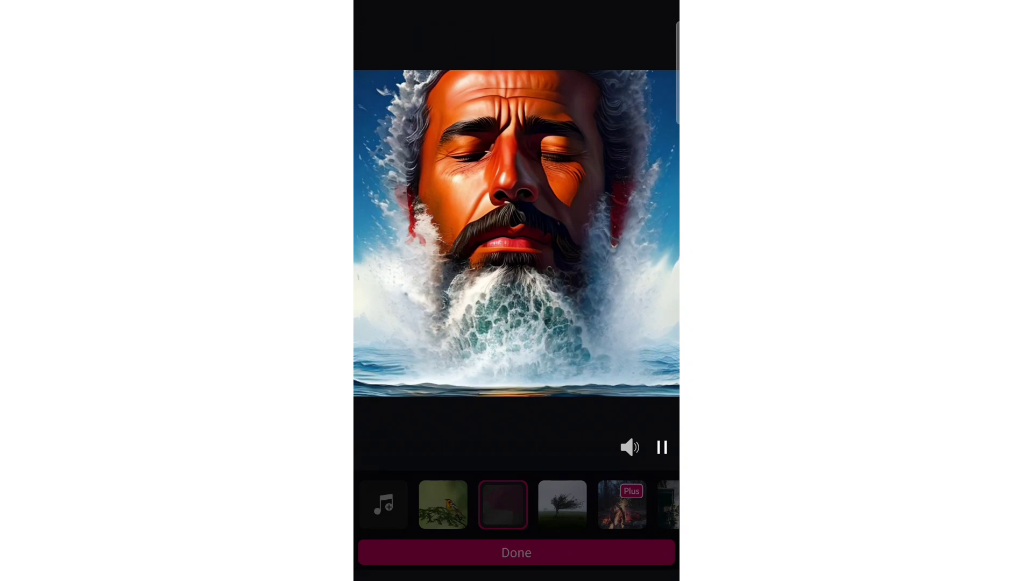
pyautogui.click(661, 446)
pyautogui.click(578, 552)
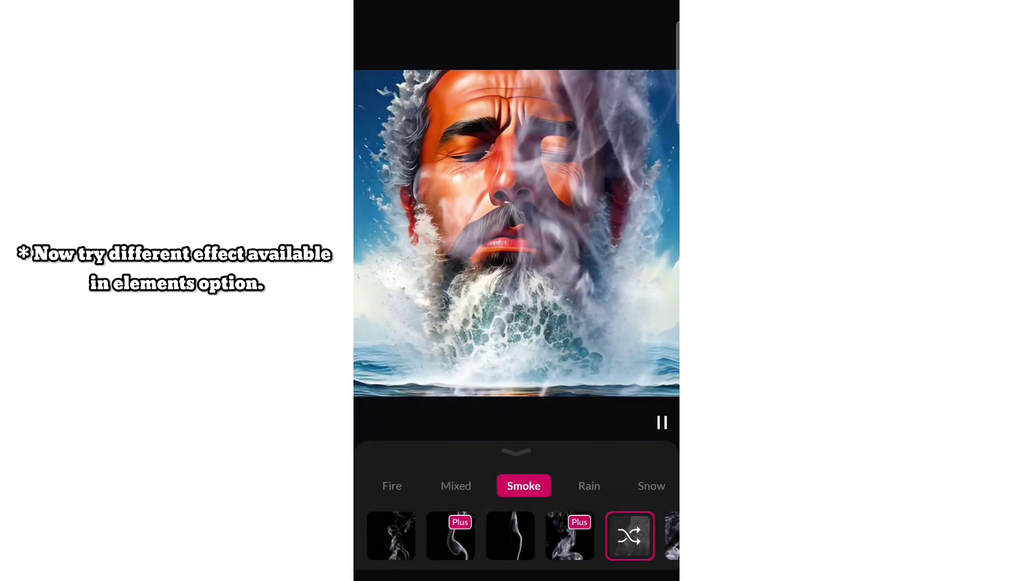
pyautogui.click(596, 489)
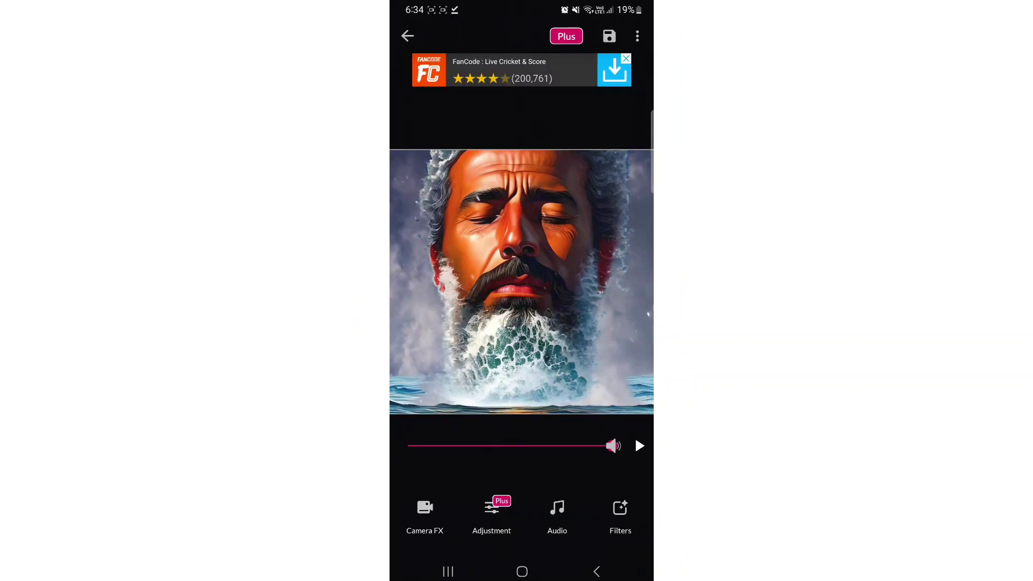
pyautogui.click(416, 117)
# Step: Export the portrait as a 720p, 24-second video, declining the premium 1080p upgrade
pyautogui.click(626, 59)
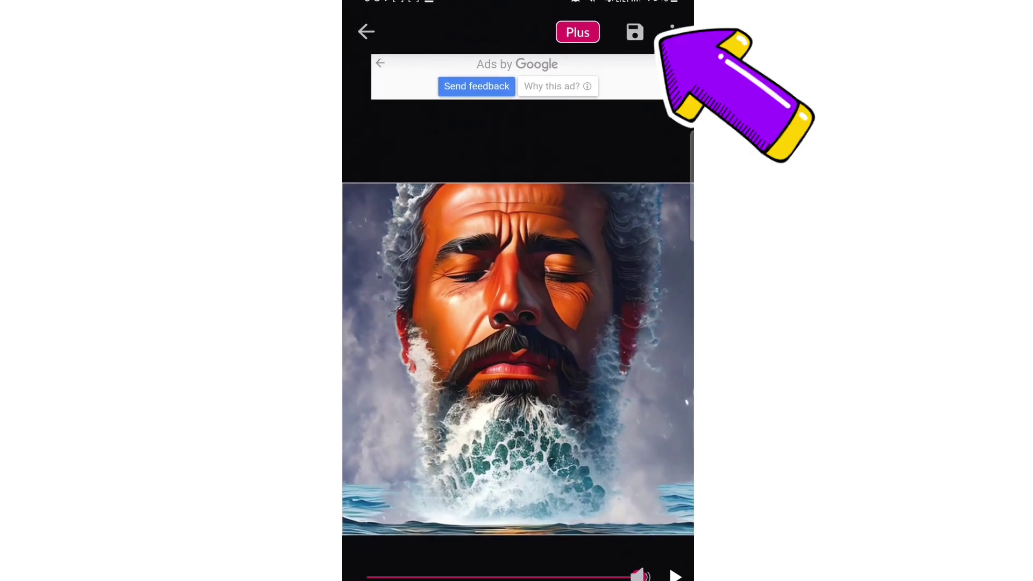
pyautogui.click(609, 36)
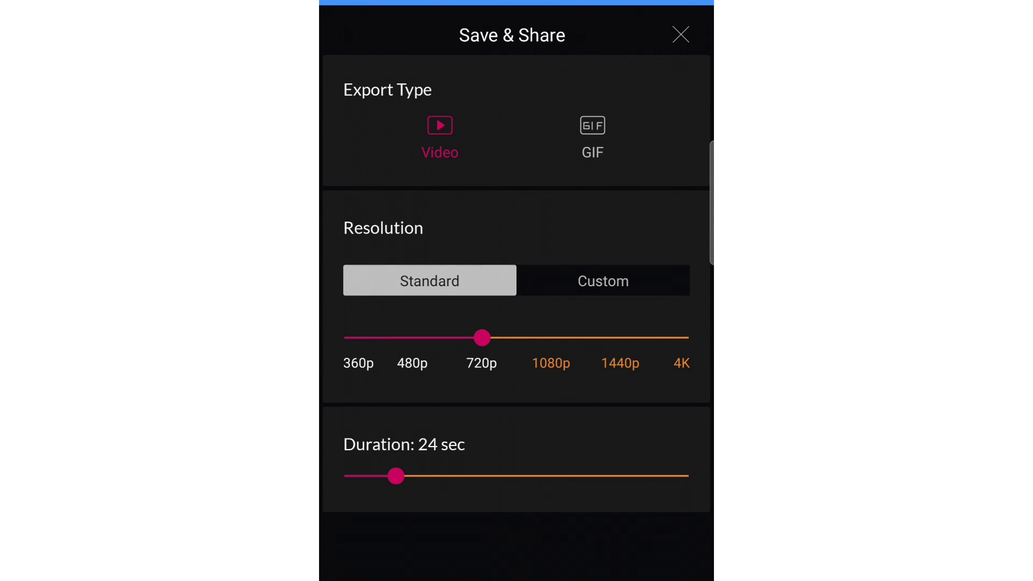
pyautogui.moveTo(482, 338); pyautogui.dragTo(552, 396)
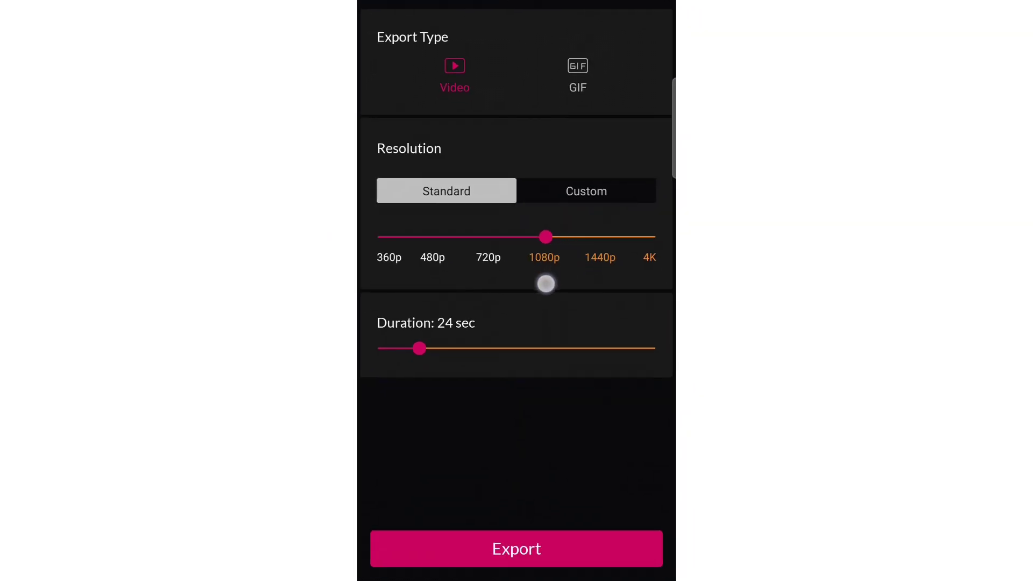
pyautogui.moveTo(546, 284); pyautogui.dragTo(546, 284)
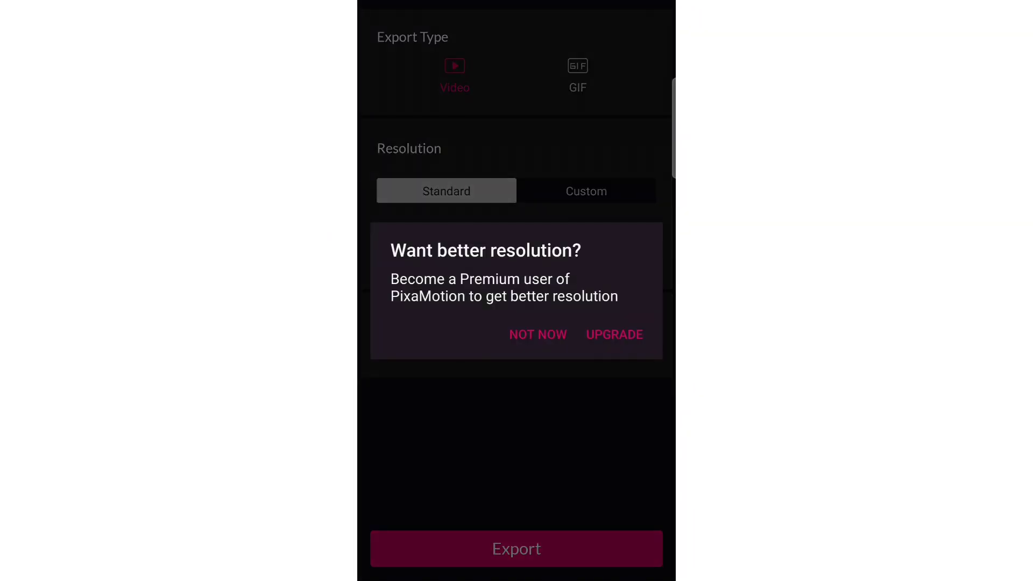
pyautogui.click(541, 334)
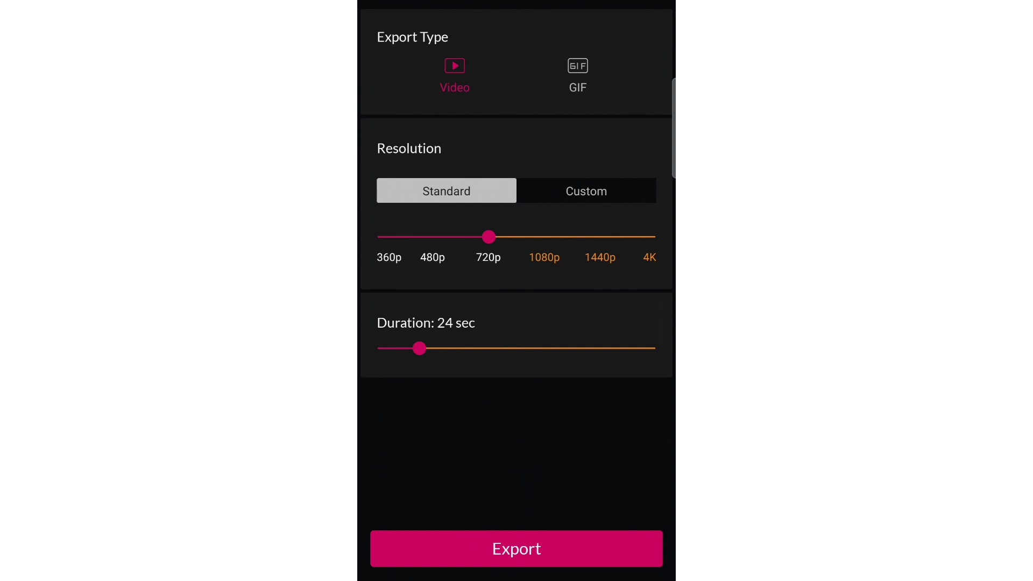
pyautogui.moveTo(420, 348); pyautogui.dragTo(417, 396)
pyautogui.click(552, 542)
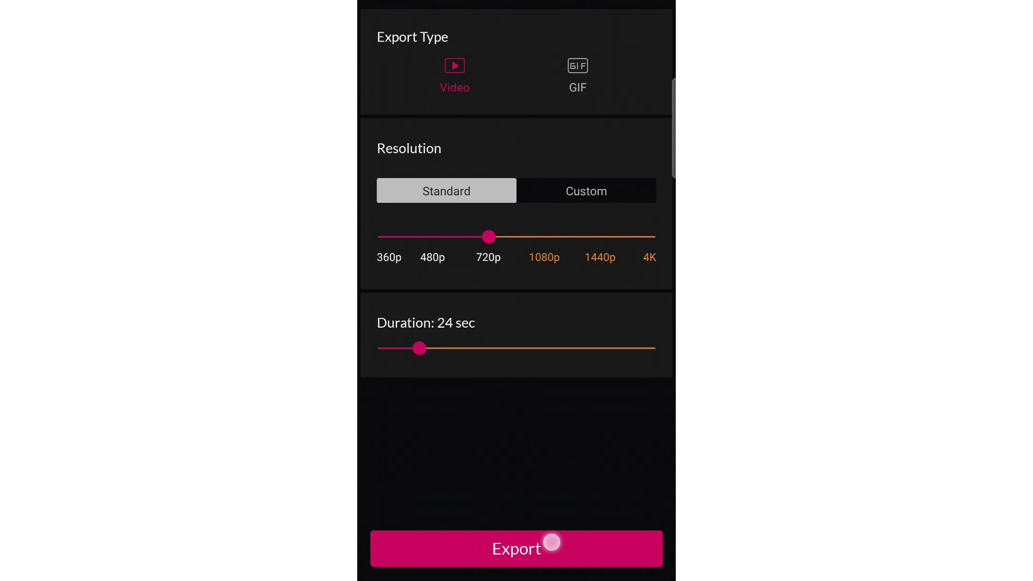